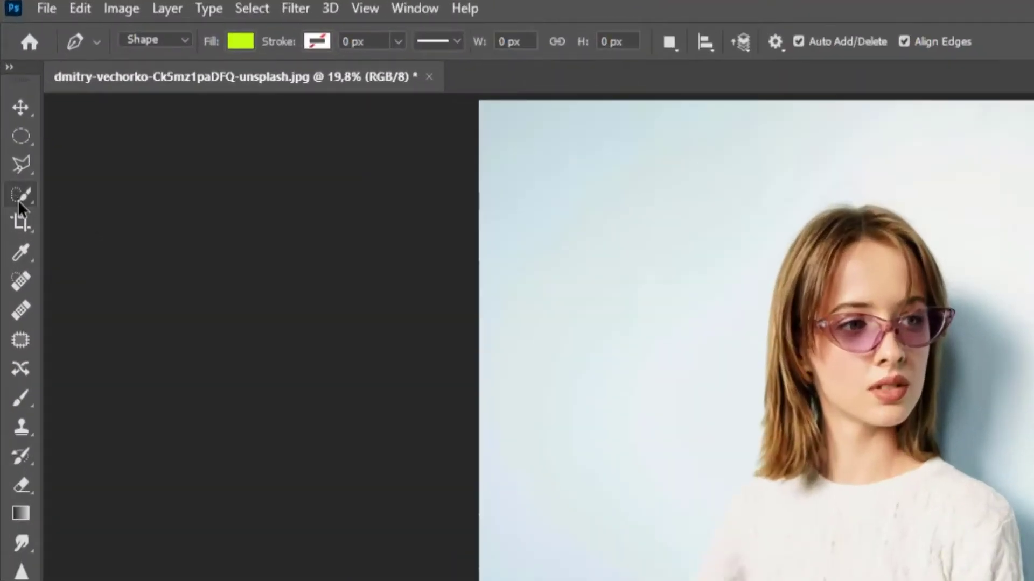
Switch from the Pen tool to the Quick Selection tool
{"action": "left_click", "coordinate": [18, 199]}
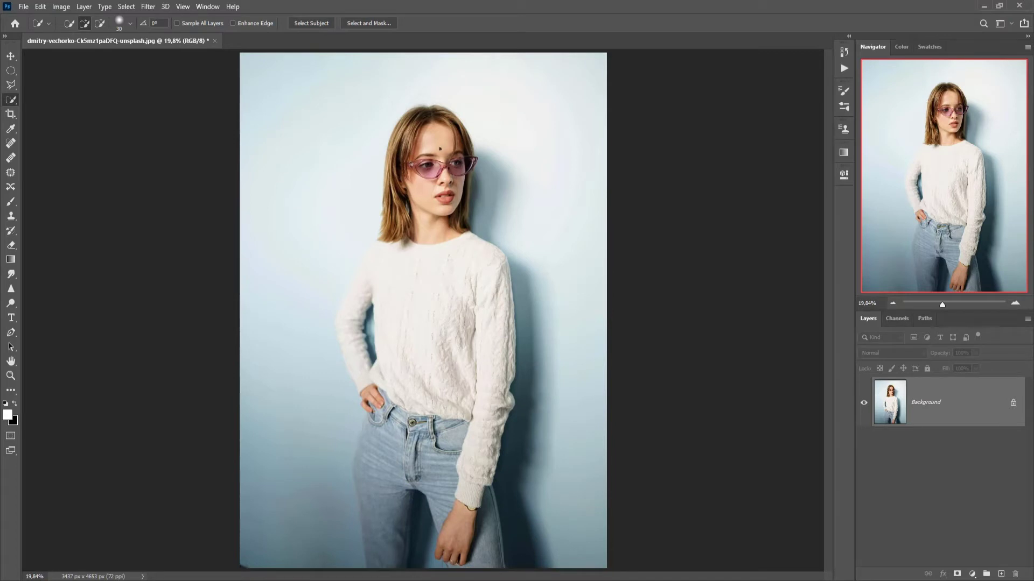
Quick-select the woman's sweater, arm and jeans, adding the left jeans edge up close
{"action": "left_click_drag", "start_coordinate": [437, 341], "coordinate": [390, 547]}
{"action": "mouse_move", "coordinate": [391, 423]}
{"action": "left_mouse_down"}
{"action": "mouse_move", "coordinate": [366, 425]}
{"action": "mouse_move", "coordinate": [364, 368]}
{"action": "mouse_move", "coordinate": [395, 176]}
{"action": "left_mouse_up"}
{"action": "scroll", "coordinate": [466, 201], "scroll_direction": "up", "scroll_amount": 2}
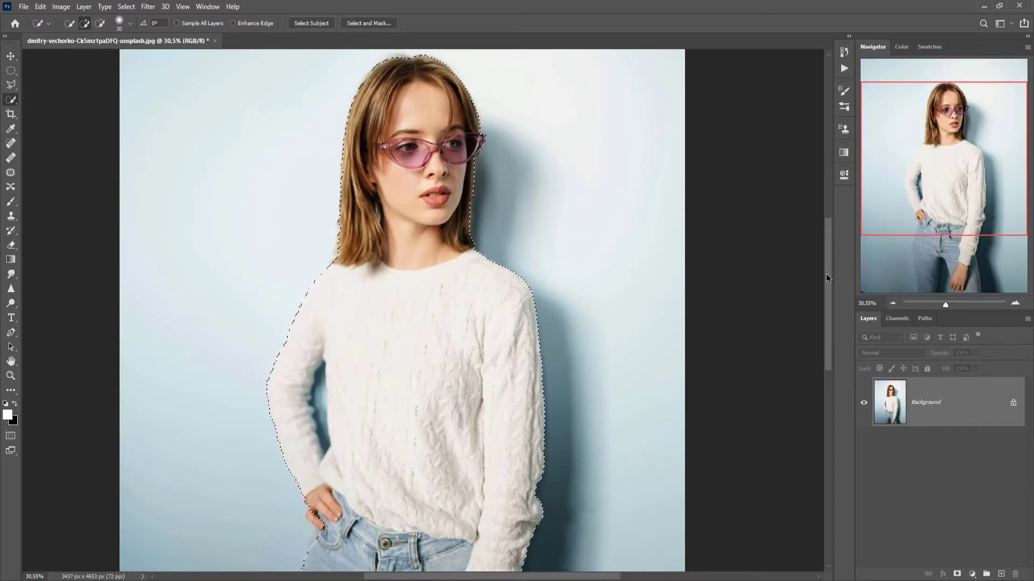
{"action": "left_click_drag", "start_coordinate": [826, 273], "coordinate": [815, 338]}
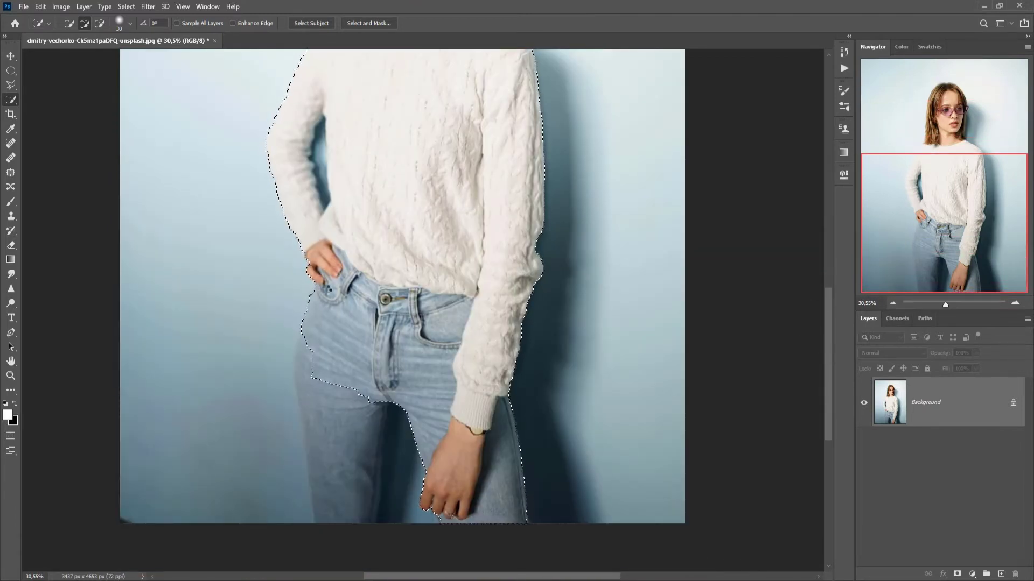
{"action": "left_click", "coordinate": [306, 375]}
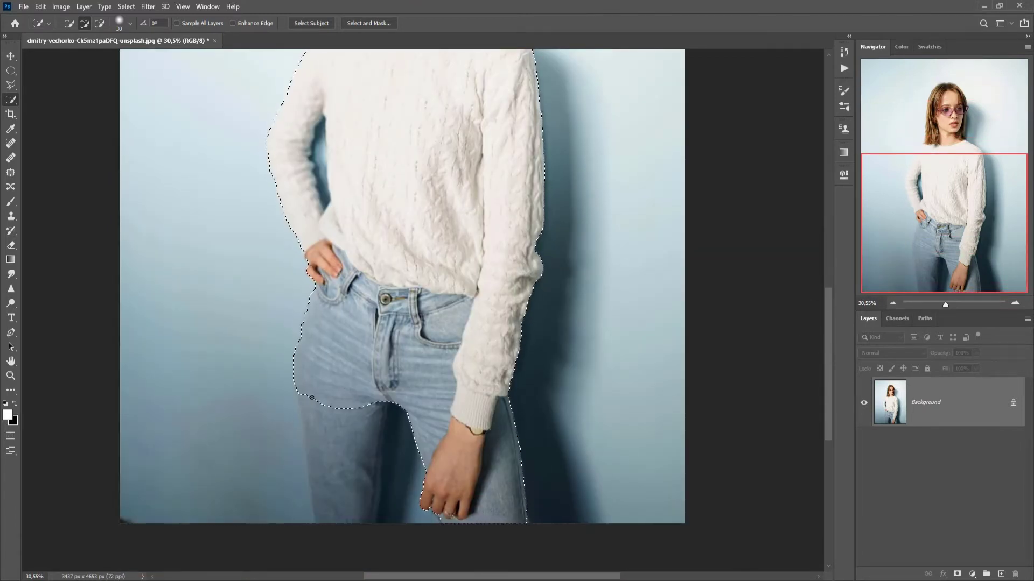
{"action": "scroll", "coordinate": [317, 415], "scroll_direction": "up", "scroll_amount": 5}
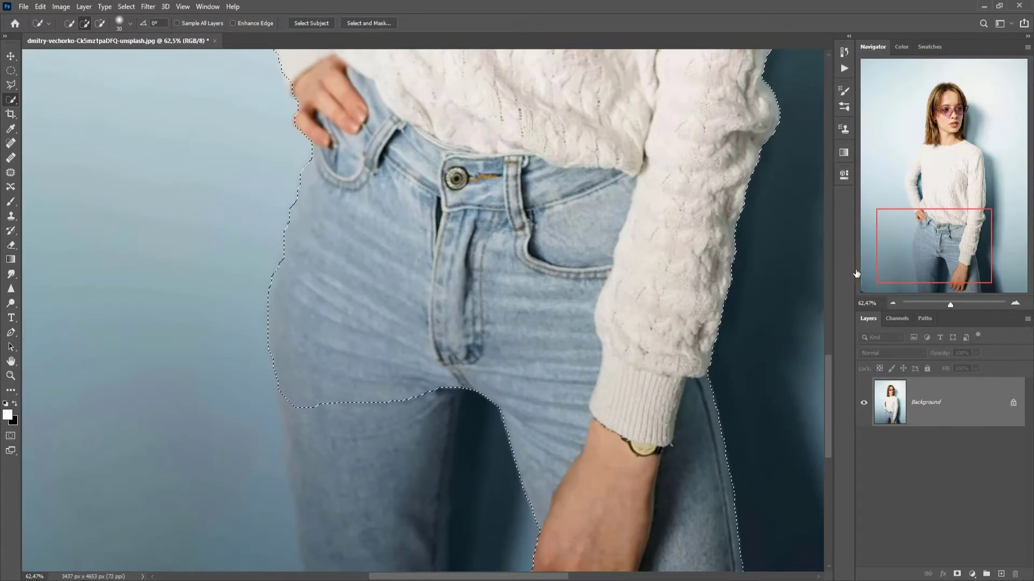
{"action": "left_click_drag", "start_coordinate": [829, 372], "coordinate": [828, 394]}
Add the inner left leg edge to the selection with the Polygonal Lasso
{"action": "key", "text": "l"}
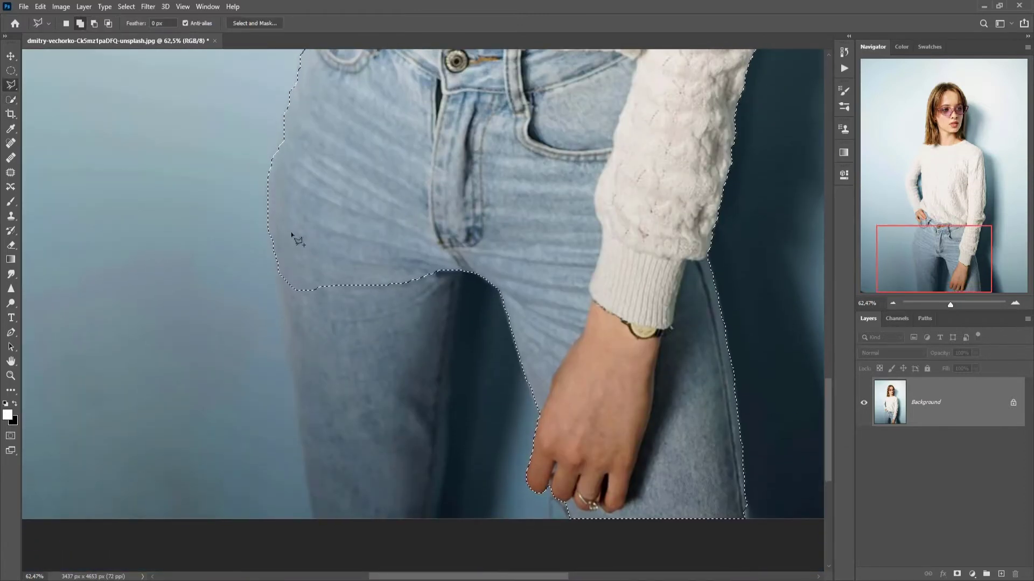
{"action": "left_click", "coordinate": [465, 272]}
{"action": "left_click_drag", "start_coordinate": [463, 305], "coordinate": [449, 439]}
{"action": "left_click", "coordinate": [432, 541]}
{"action": "left_click", "coordinate": [315, 534]}
{"action": "left_click", "coordinate": [280, 276]}
{"action": "left_click", "coordinate": [464, 272]}
{"action": "scroll", "coordinate": [687, 347], "scroll_direction": "down", "scroll_amount": 2}
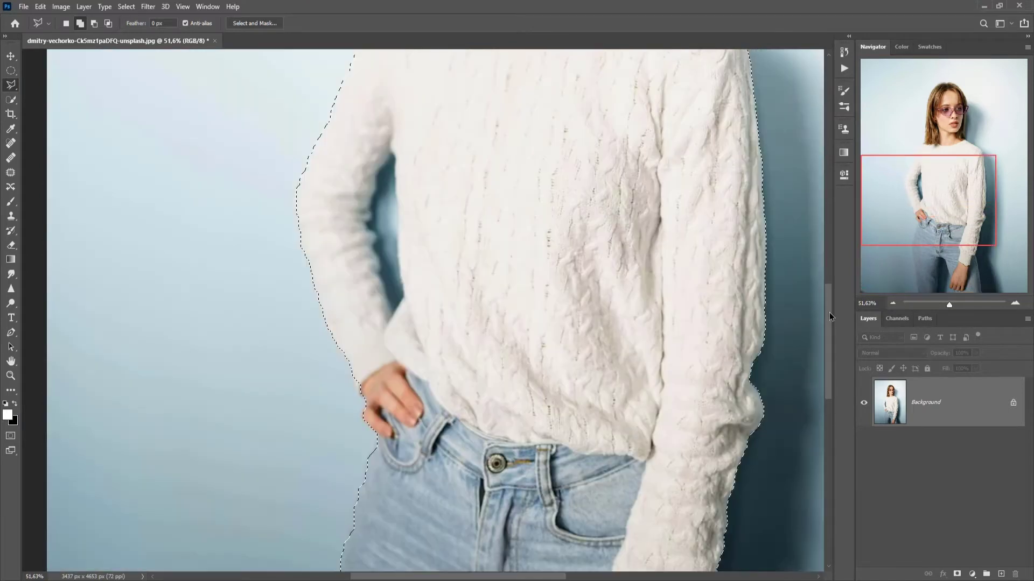
{"action": "left_click_drag", "start_coordinate": [828, 394], "coordinate": [829, 320]}
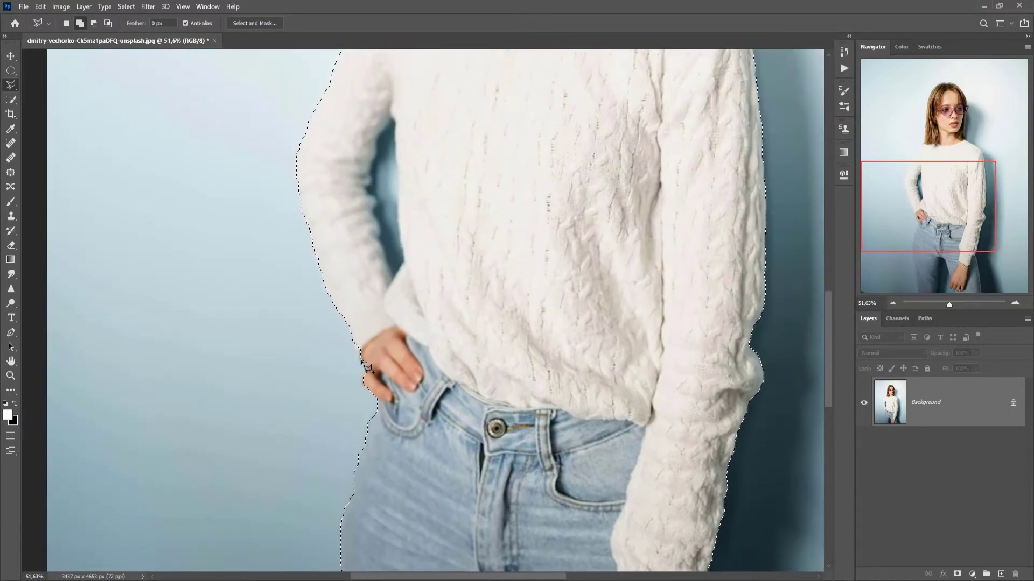
Add the sleeve's left edge and the glasses' right temple to the selection
{"action": "left_click", "coordinate": [300, 144]}
{"action": "left_click", "coordinate": [294, 172]}
{"action": "left_click", "coordinate": [318, 157]}
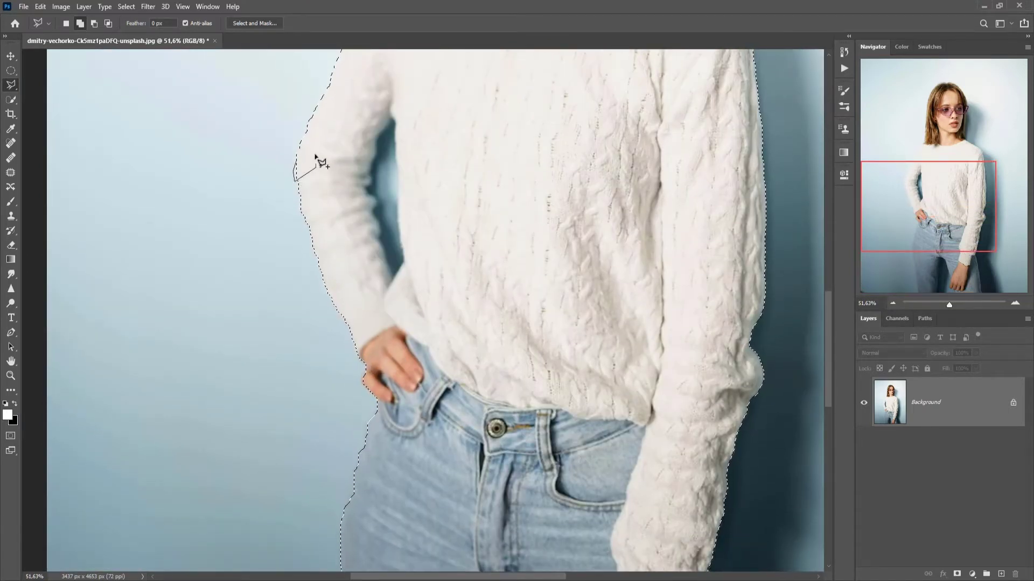
{"action": "left_click_drag", "start_coordinate": [835, 331], "coordinate": [831, 249]}
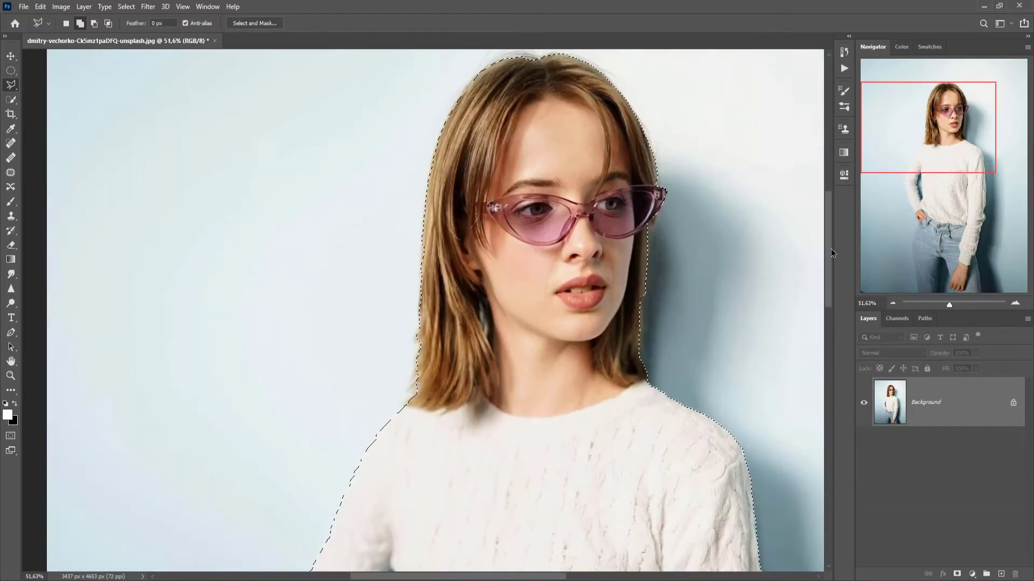
{"action": "scroll", "coordinate": [682, 242], "scroll_direction": "up", "scroll_amount": 3}
{"action": "left_click", "coordinate": [661, 276]}
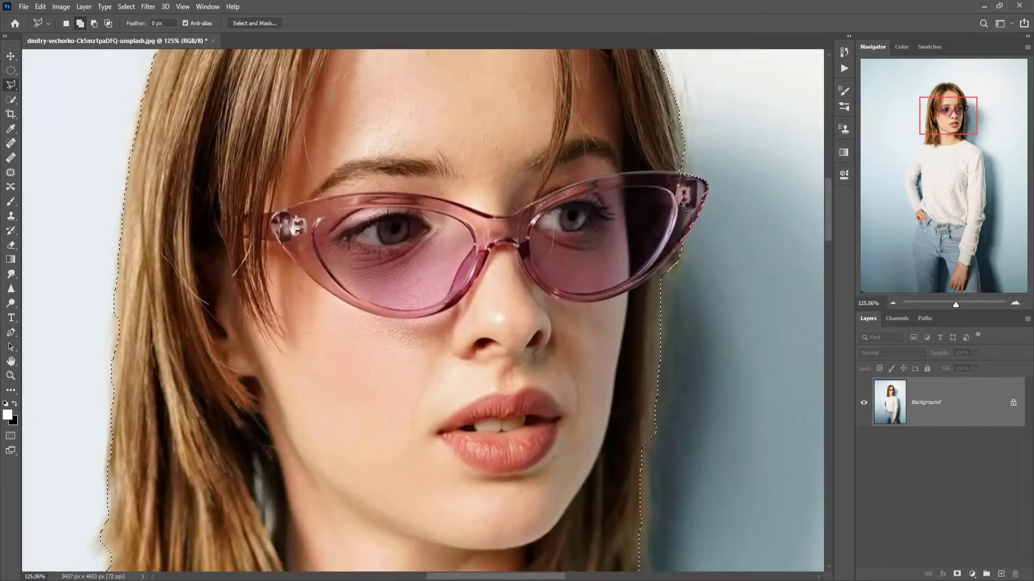
{"action": "left_click", "coordinate": [711, 186]}
{"action": "double_click", "coordinate": [695, 227]}
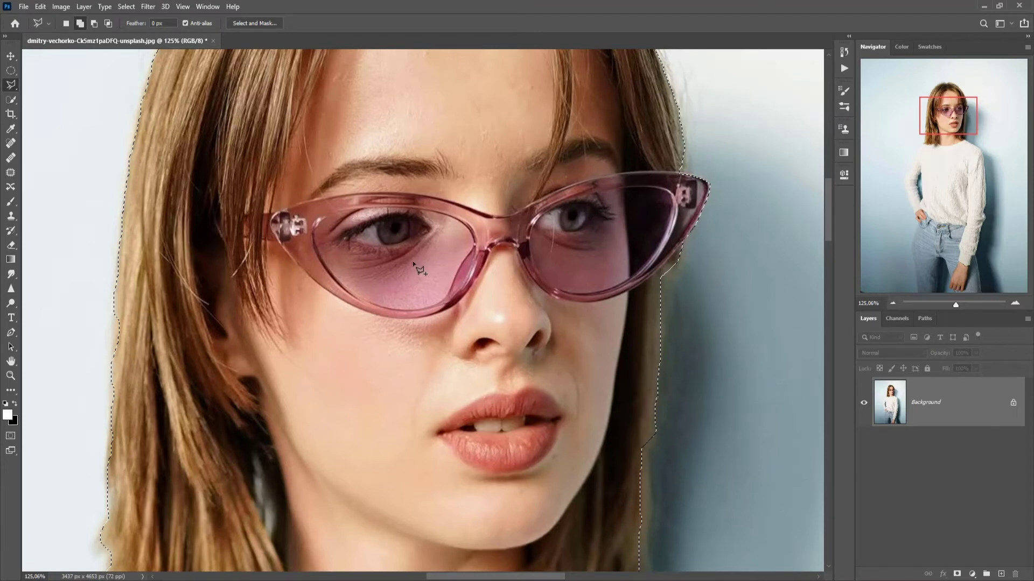
Trace the wall gap between her arm and torso to subtract it
{"action": "scroll", "coordinate": [417, 268], "scroll_direction": "down", "scroll_amount": 2}
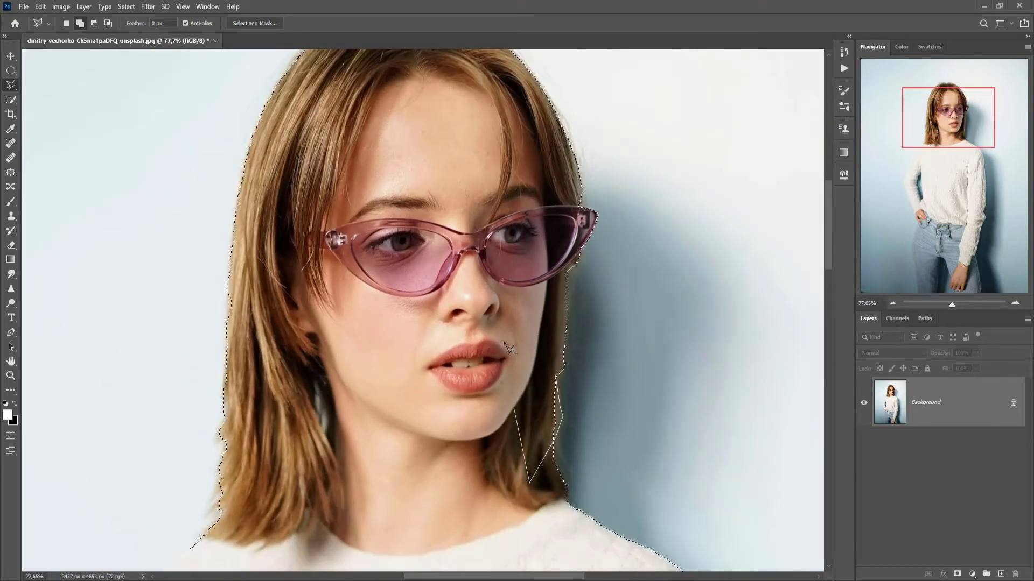
{"action": "left_click_drag", "start_coordinate": [828, 262], "coordinate": [820, 325]}
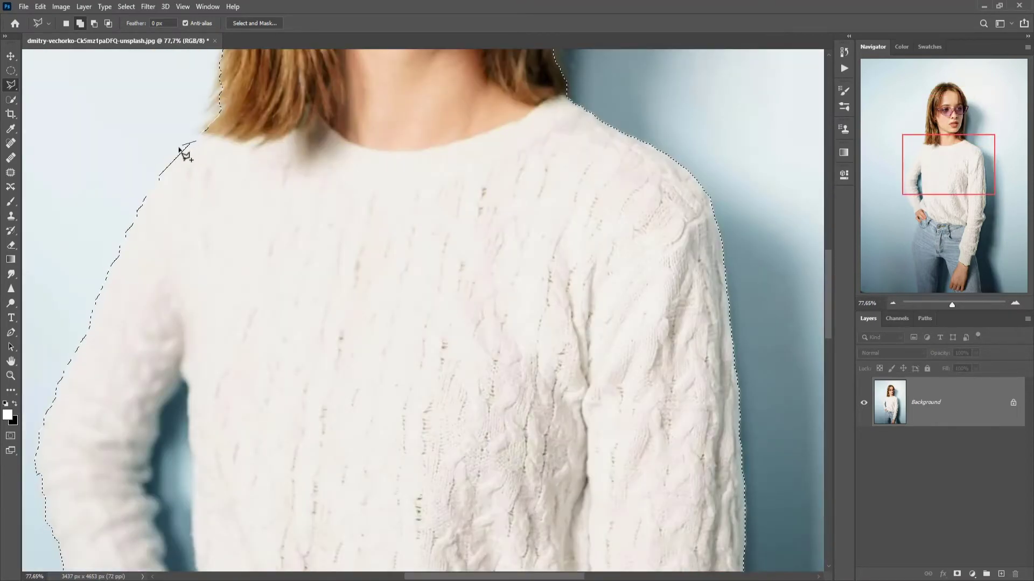
{"action": "scroll", "coordinate": [588, 341], "scroll_direction": "down", "scroll_amount": 1}
{"action": "left_click_drag", "start_coordinate": [829, 257], "coordinate": [829, 325]}
{"action": "scroll", "coordinate": [178, 113], "scroll_direction": "up", "scroll_amount": 4}
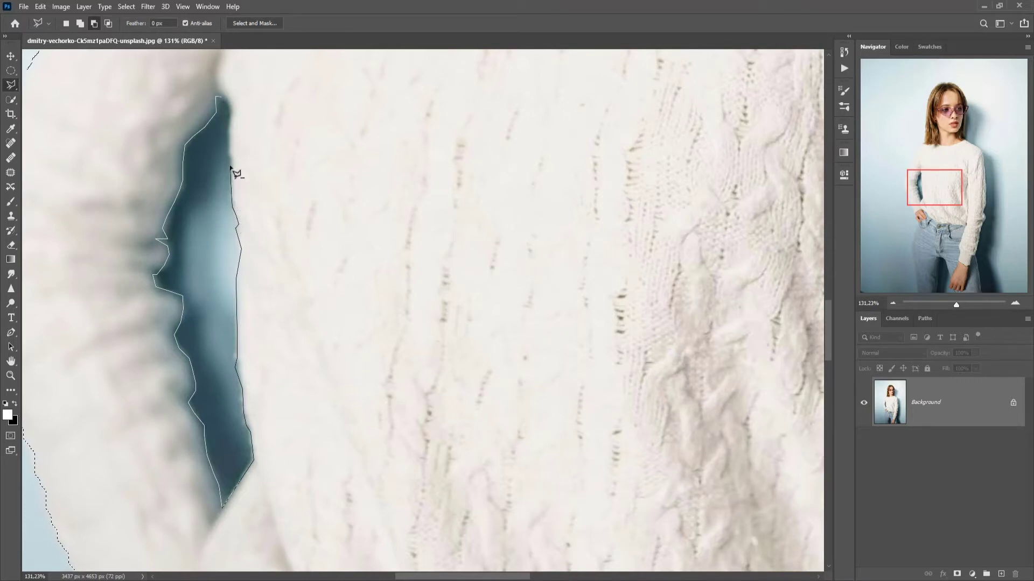
{"action": "left_click", "coordinate": [229, 105]}
Duplicate the Background layer, mask the copy to the woman, and hide the original
{"action": "key", "text": "ctrl+0"}
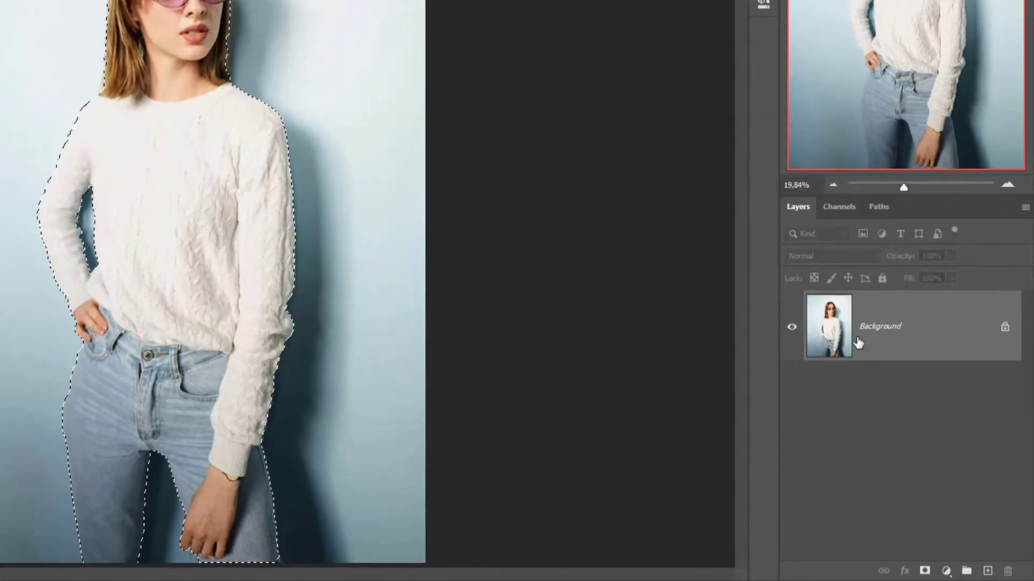
{"action": "right_click", "coordinate": [917, 331]}
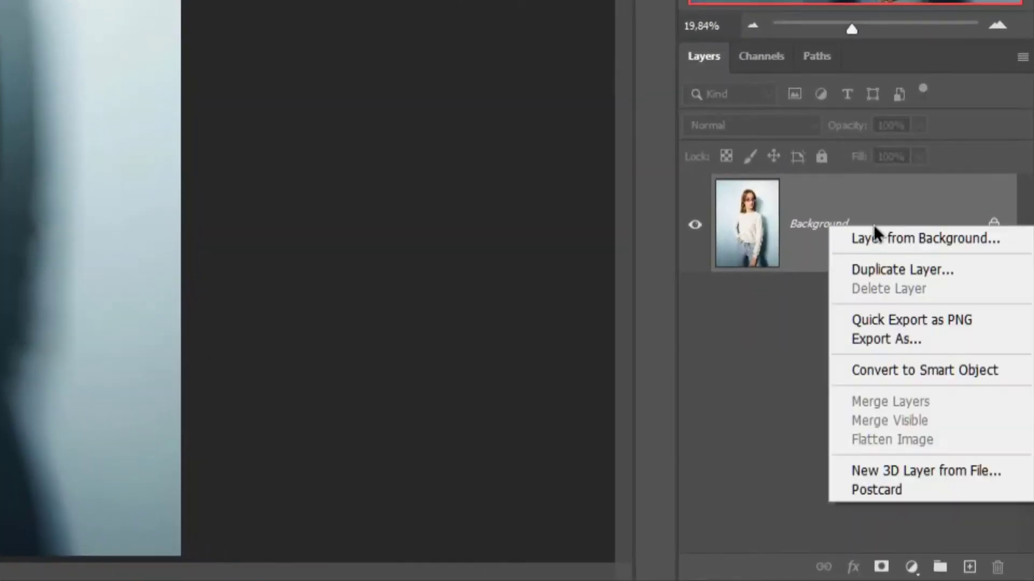
{"action": "left_click", "coordinate": [891, 272]}
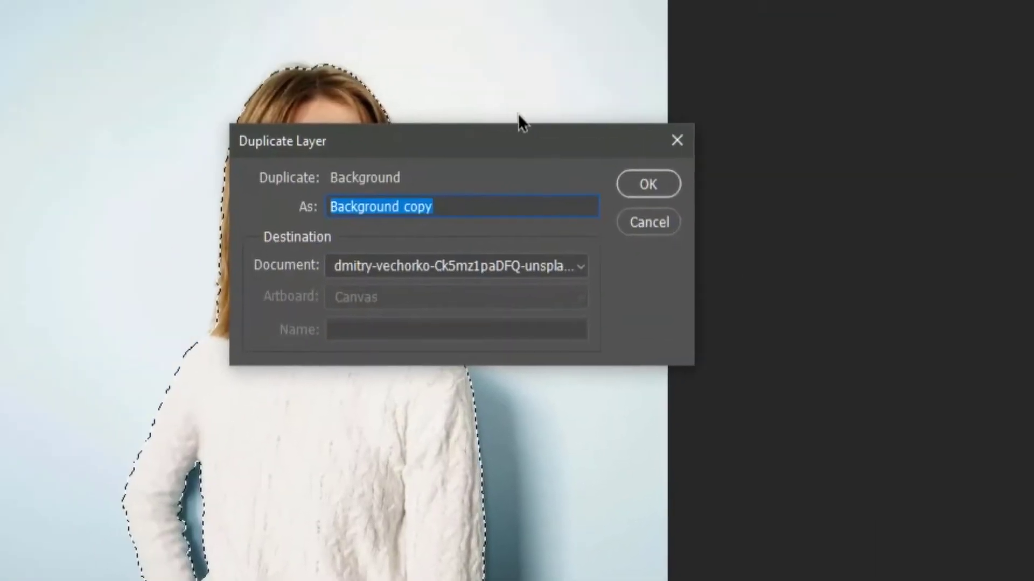
{"action": "left_click", "coordinate": [667, 210]}
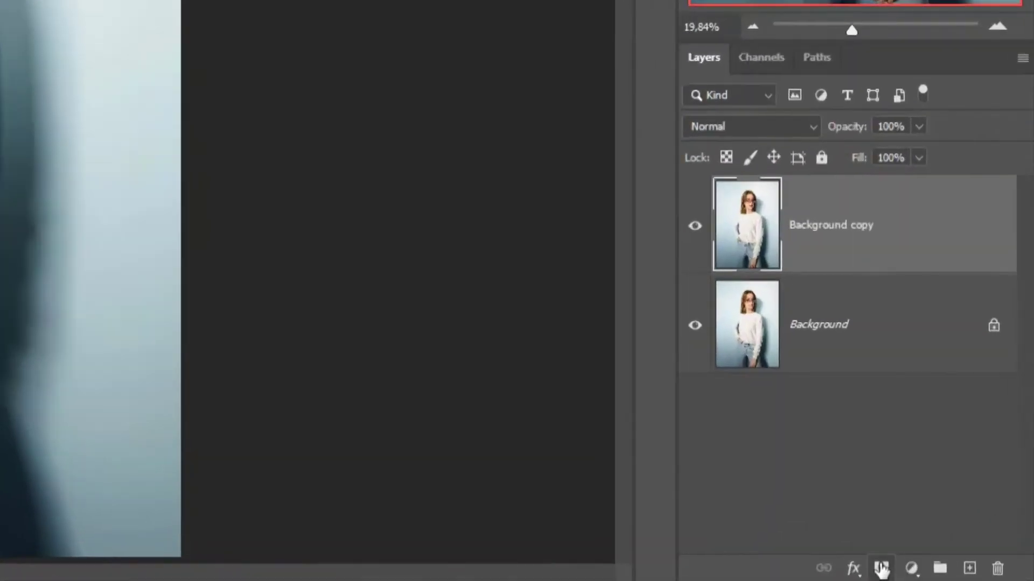
{"action": "left_click", "coordinate": [957, 575]}
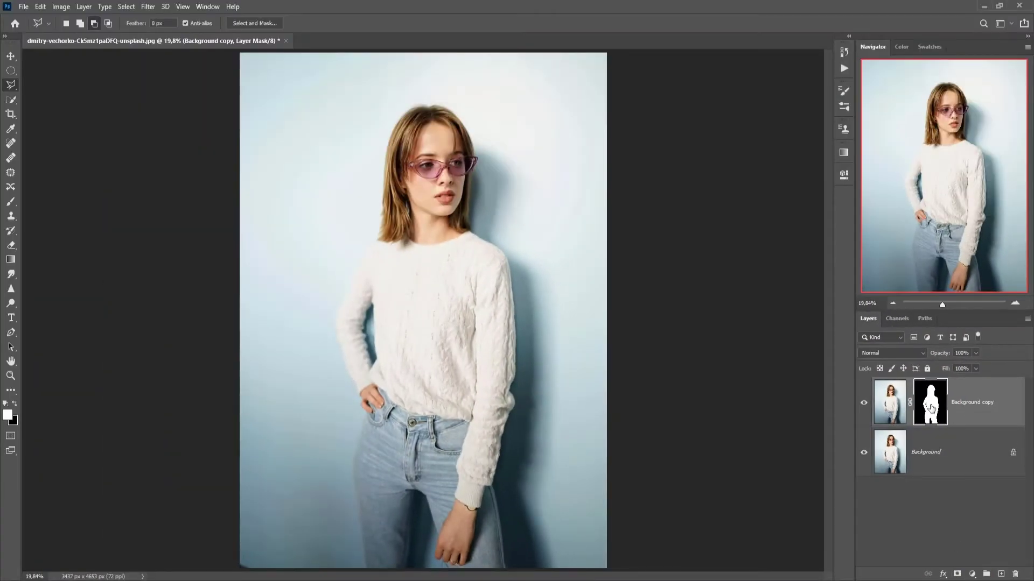
{"action": "left_click", "coordinate": [866, 457]}
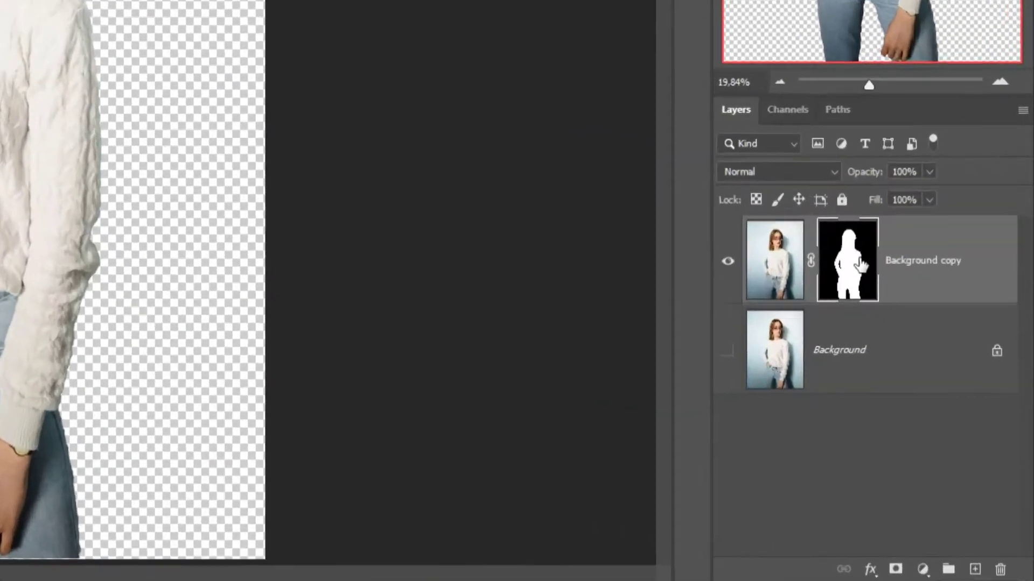
Open Select and Mask for the copy's mask, previewing the cut-out On Black
{"action": "right_click", "coordinate": [936, 402]}
{"action": "left_click", "coordinate": [873, 387]}
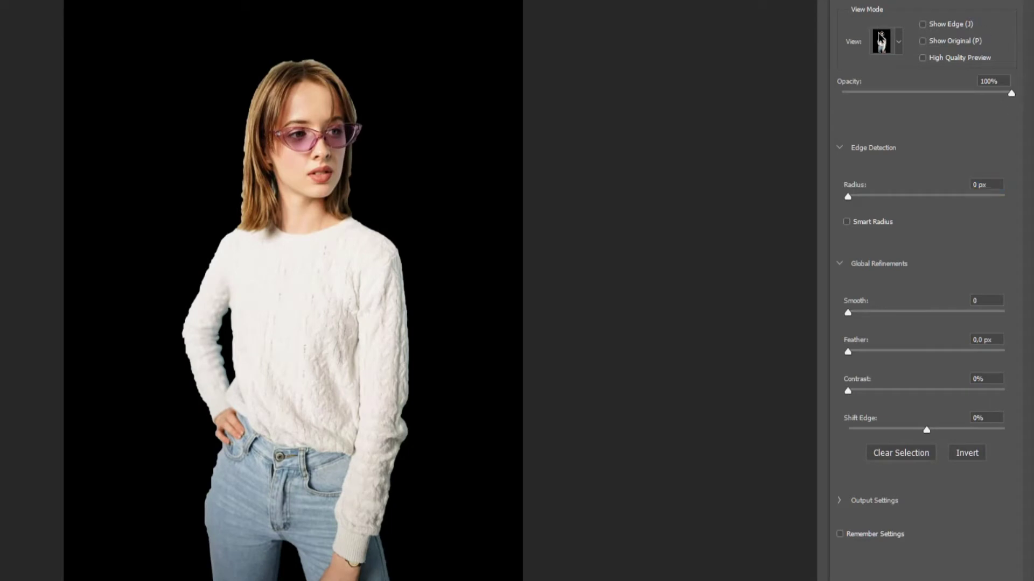
{"action": "left_click", "coordinate": [899, 43]}
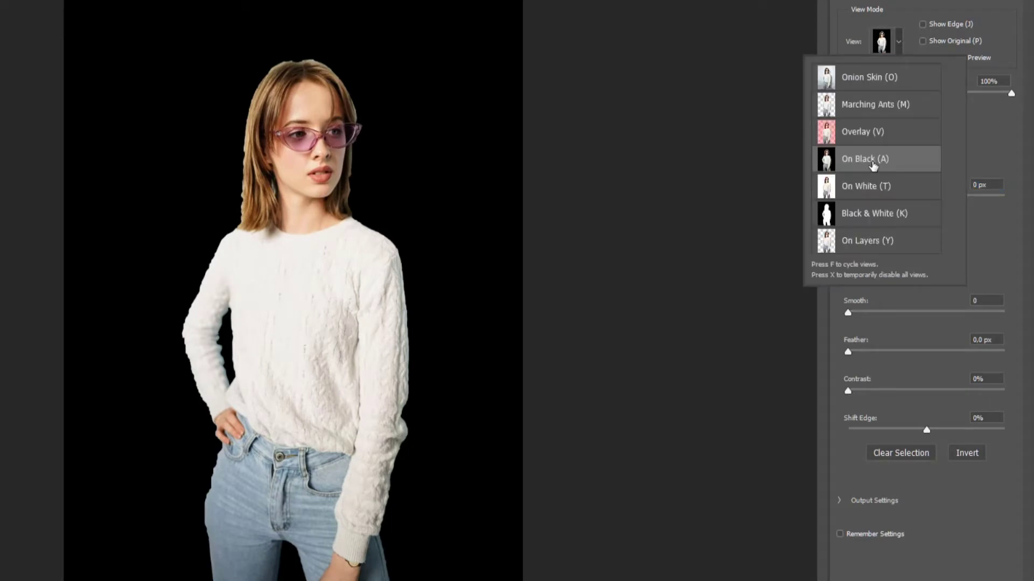
{"action": "left_click", "coordinate": [885, 168]}
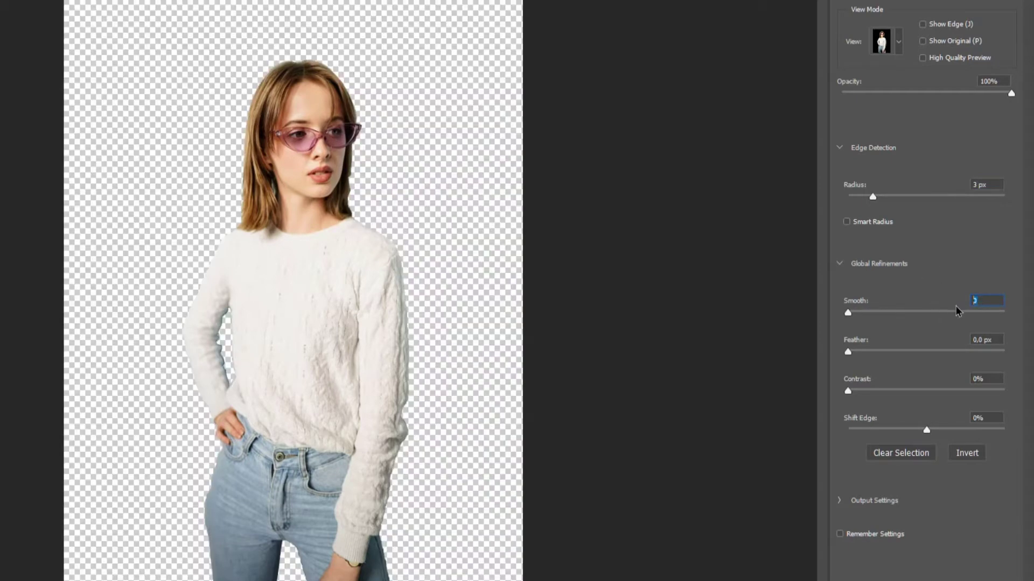
Refine with Radius 3 px, Smooth 40, Contrast 40% and output as a layer mask
{"action": "double_click", "coordinate": [980, 305]}
{"action": "type", "text": "3"}
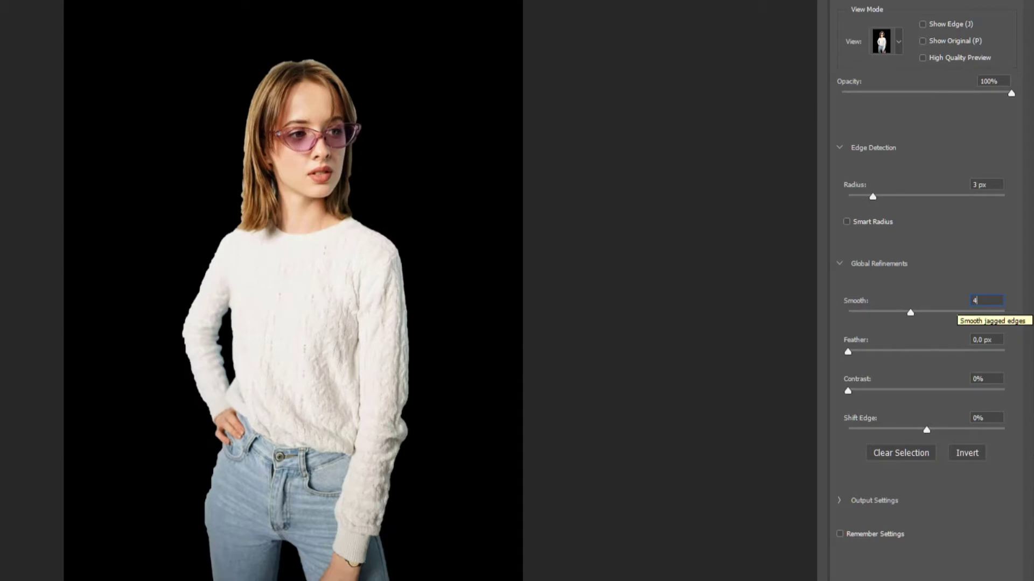
{"action": "type", "text": "0"}
{"action": "left_click", "coordinate": [977, 379]}
{"action": "type", "text": "4"}
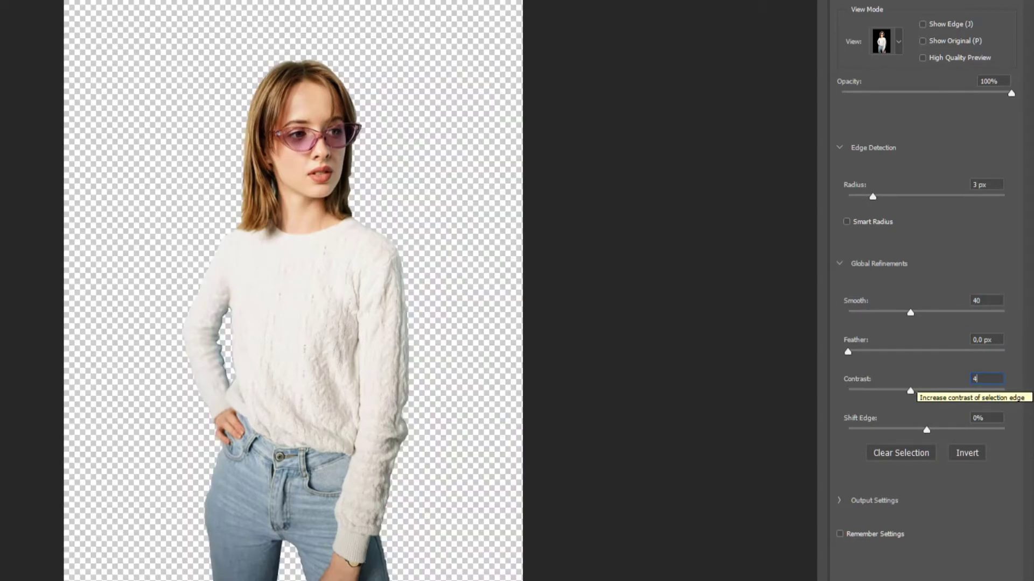
{"action": "type", "text": "0"}
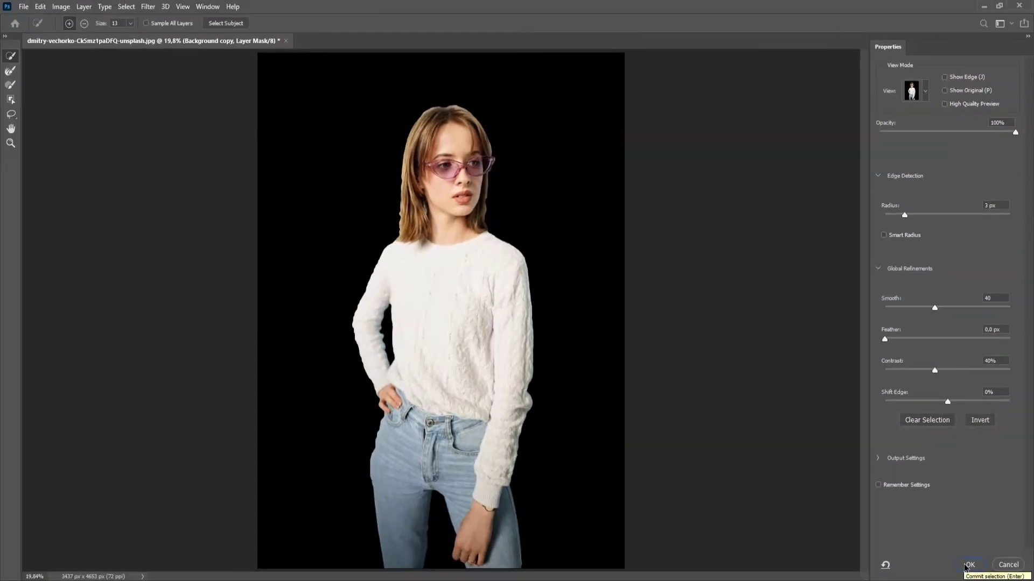
{"action": "left_click", "coordinate": [965, 566]}
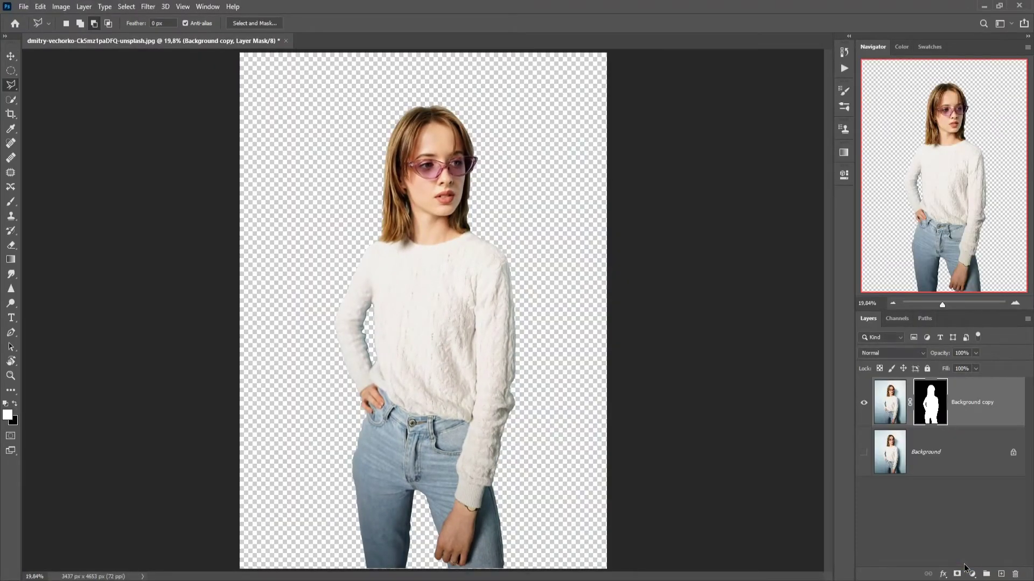
Add a white ffffff Solid Color fill layer just above the original Background
{"action": "left_click", "coordinate": [962, 448]}
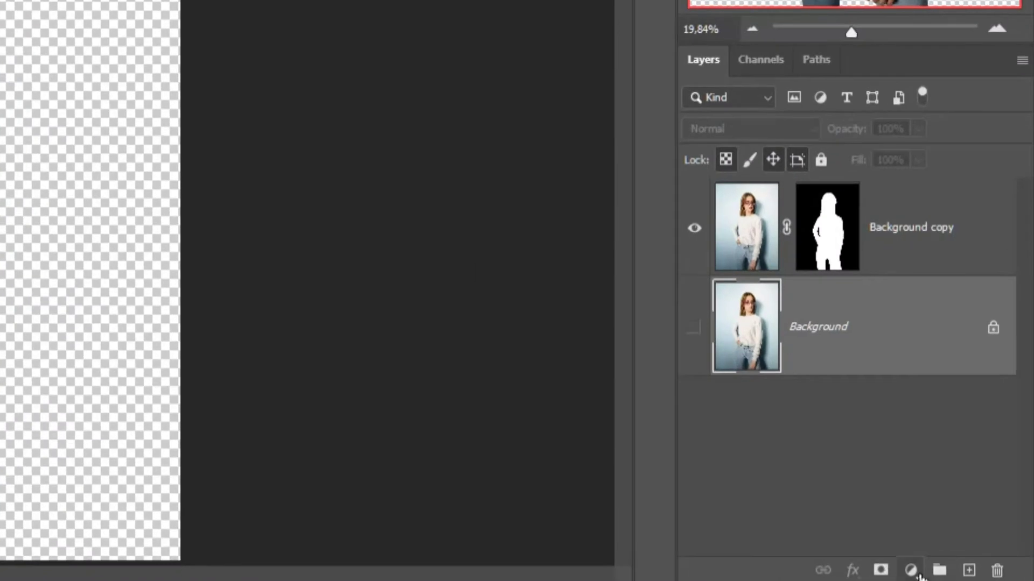
{"action": "left_click", "coordinate": [919, 575]}
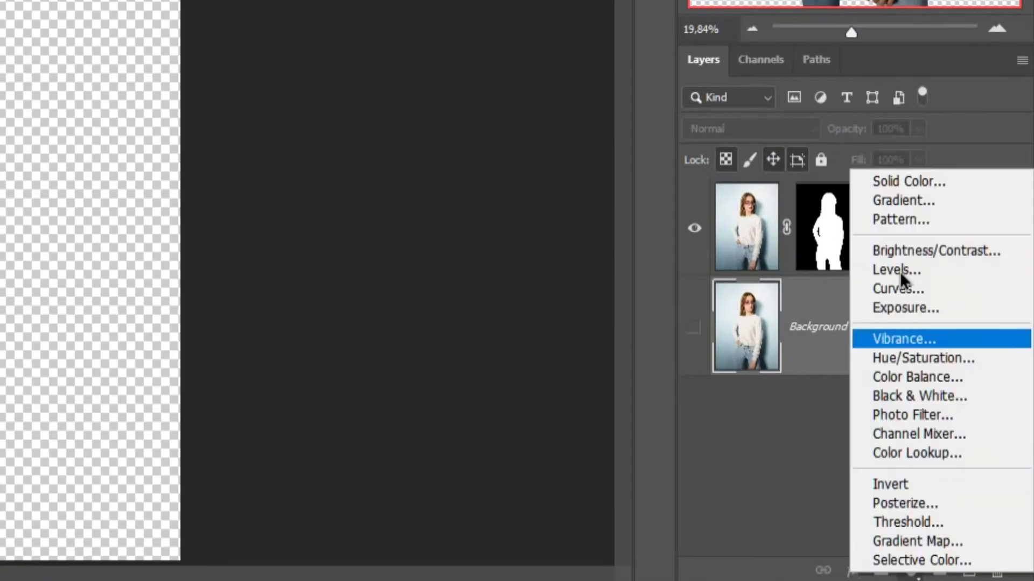
{"action": "left_click", "coordinate": [906, 178]}
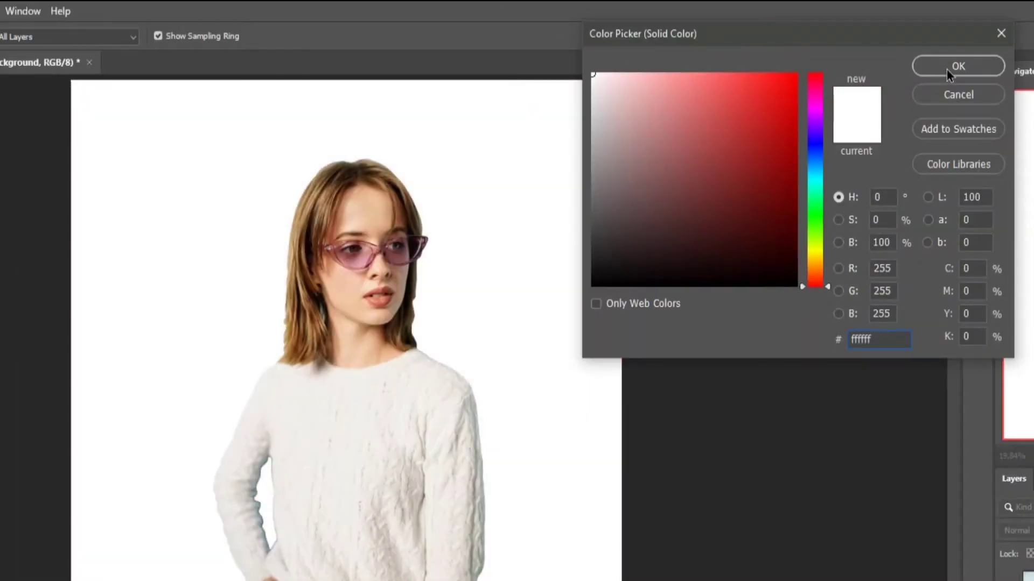
{"action": "left_click", "coordinate": [947, 70]}
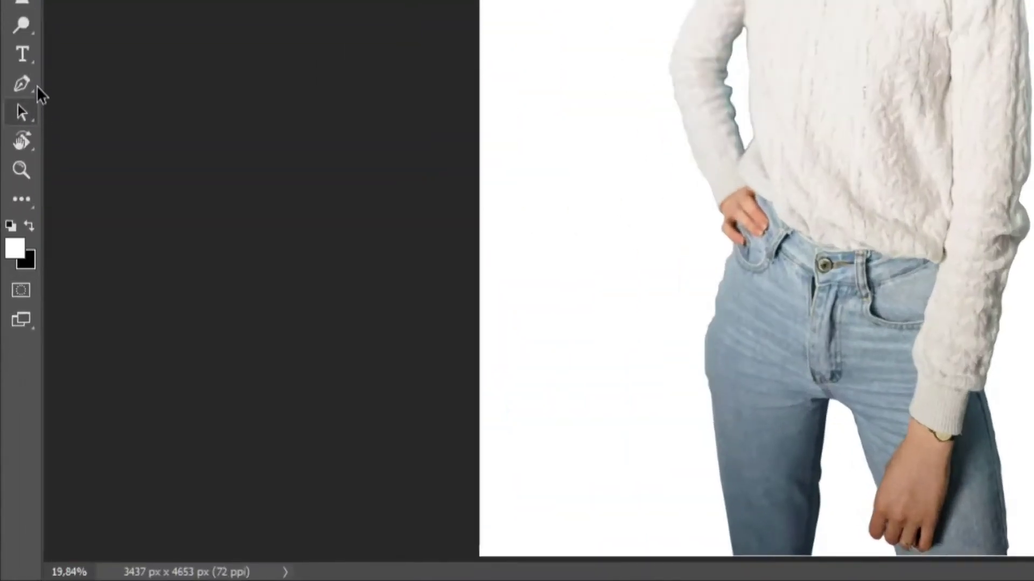
Set the Pen tool to Shape mode with a lime green baff00 fill
{"action": "left_click", "coordinate": [11, 333]}
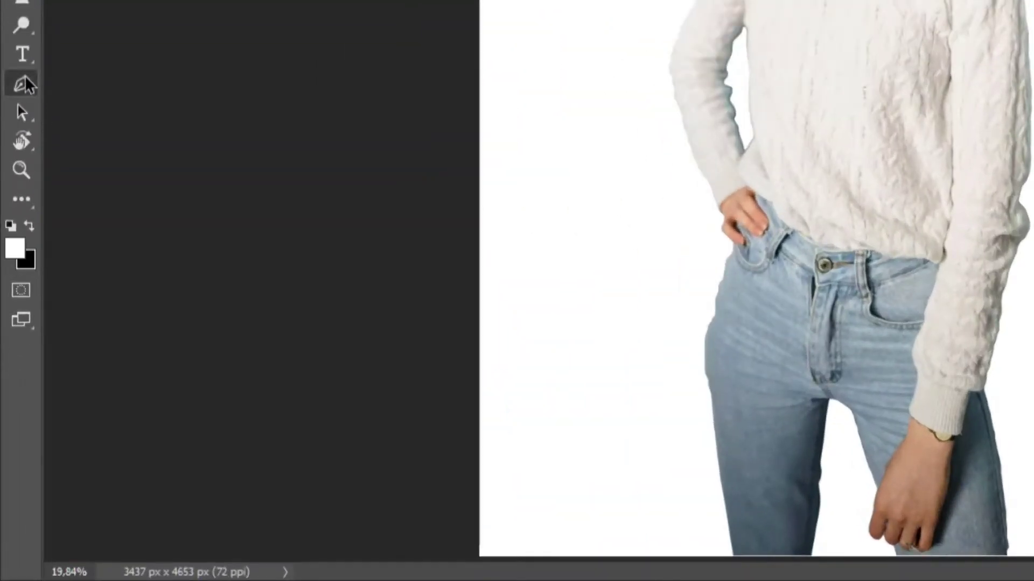
{"action": "left_click", "coordinate": [242, 47]}
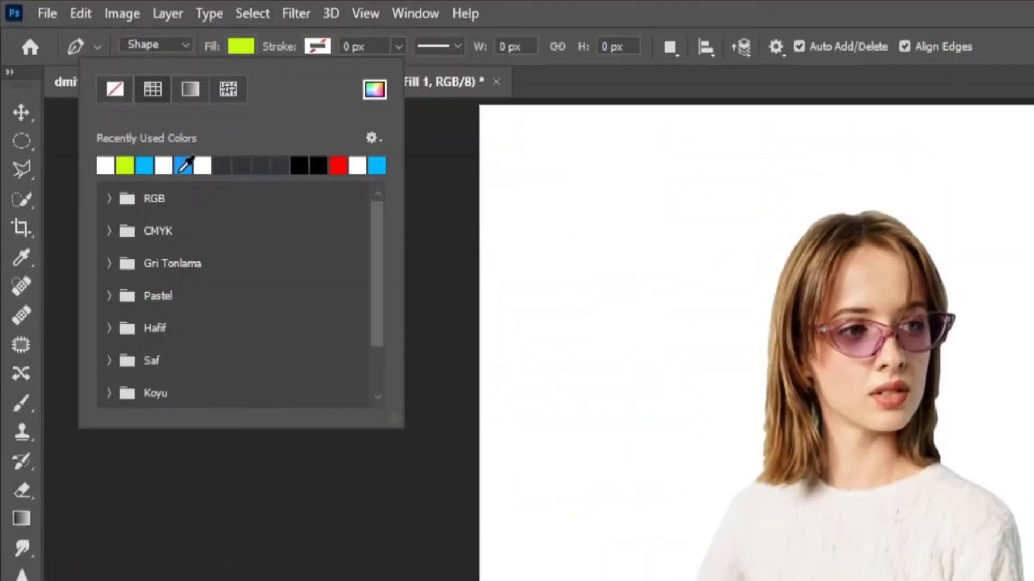
{"action": "left_click", "coordinate": [374, 89]}
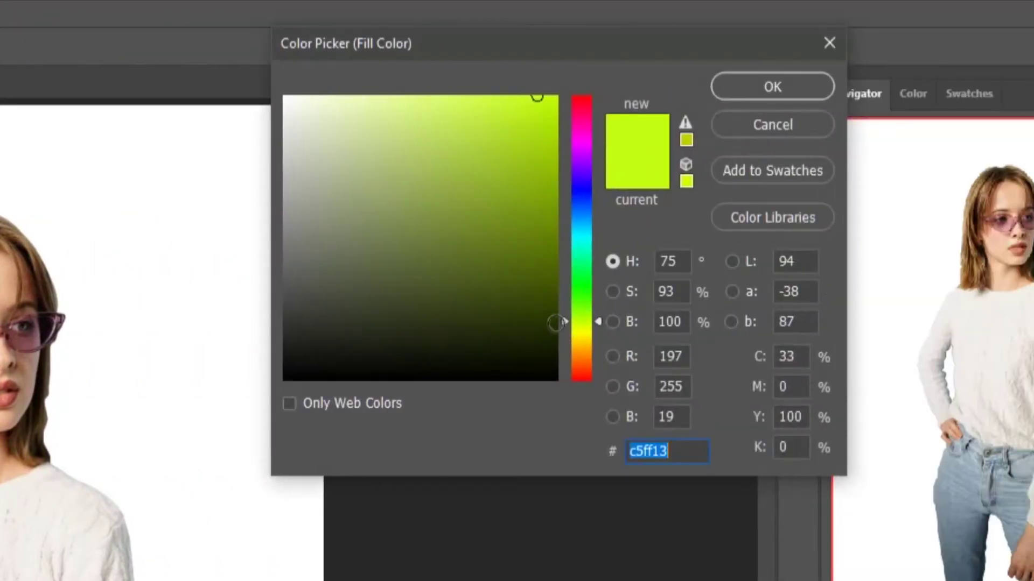
{"action": "mouse_move", "coordinate": [563, 322]}
{"action": "left_mouse_down"}
{"action": "mouse_move", "coordinate": [562, 261]}
{"action": "mouse_move", "coordinate": [562, 349]}
{"action": "mouse_move", "coordinate": [559, 323]}
{"action": "left_mouse_up"}
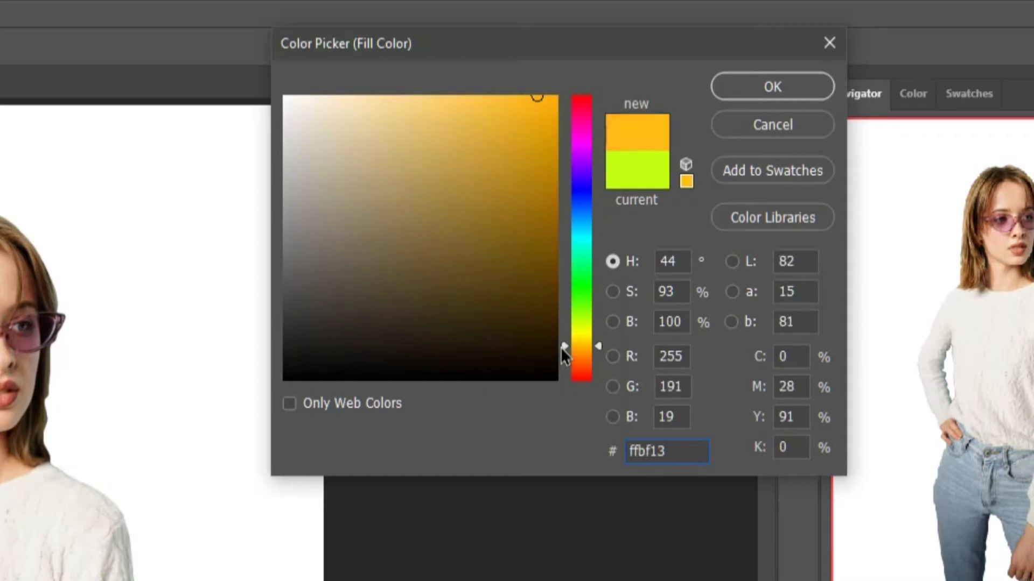
{"action": "left_click_drag", "start_coordinate": [511, 163], "coordinate": [614, 53]}
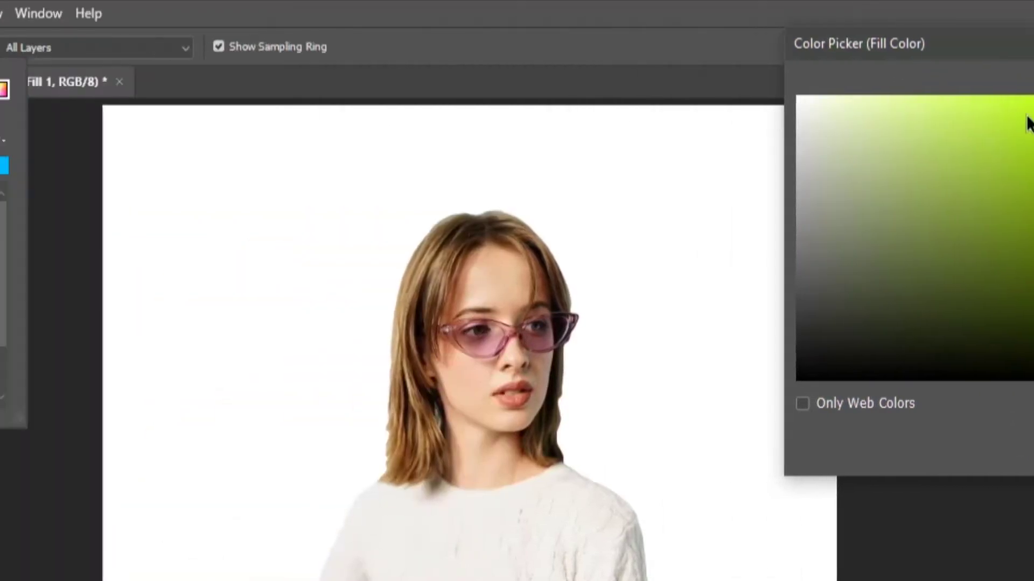
{"action": "left_click", "coordinate": [770, 88]}
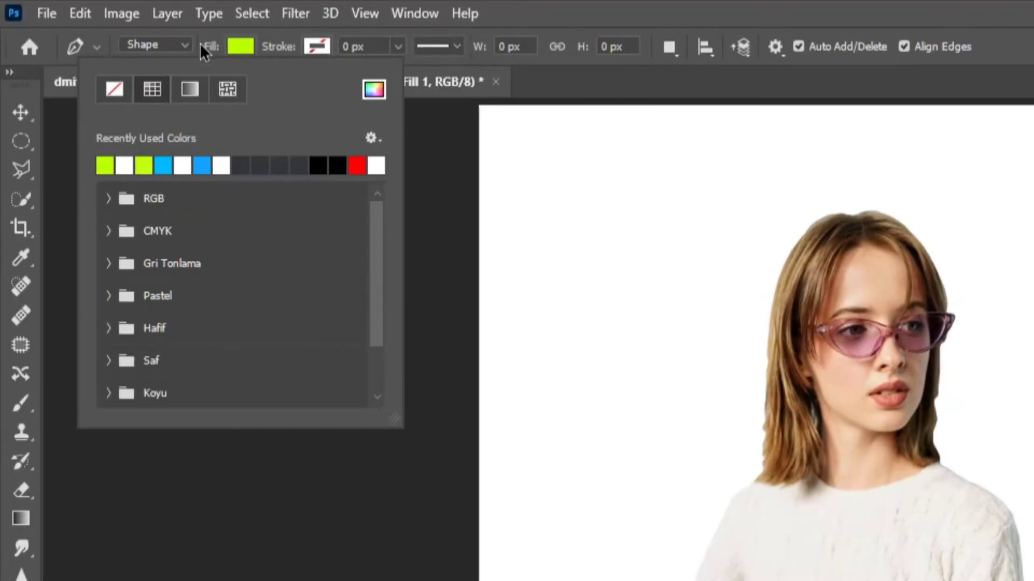
{"action": "left_click", "coordinate": [185, 45]}
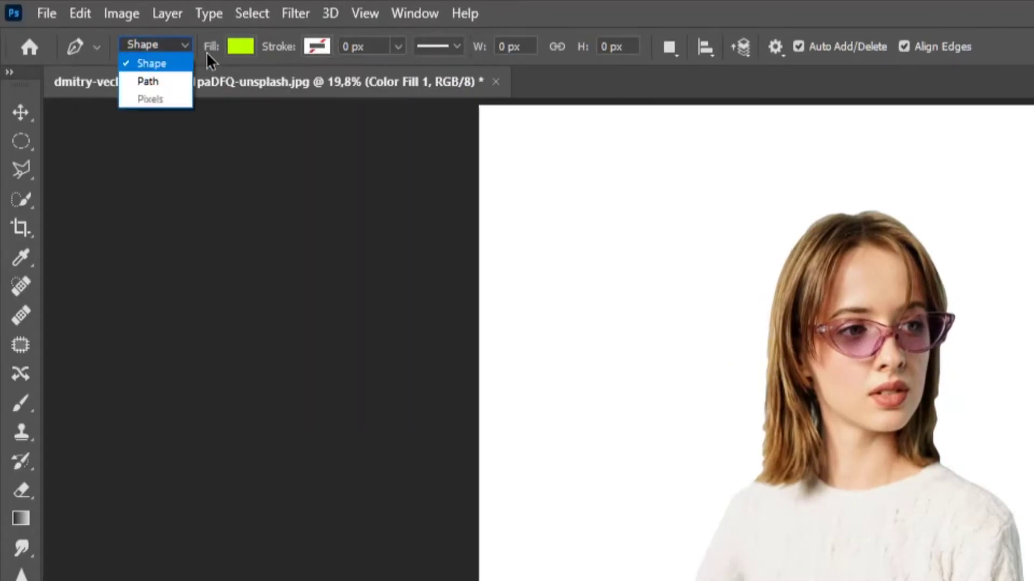
{"action": "left_click", "coordinate": [163, 59]}
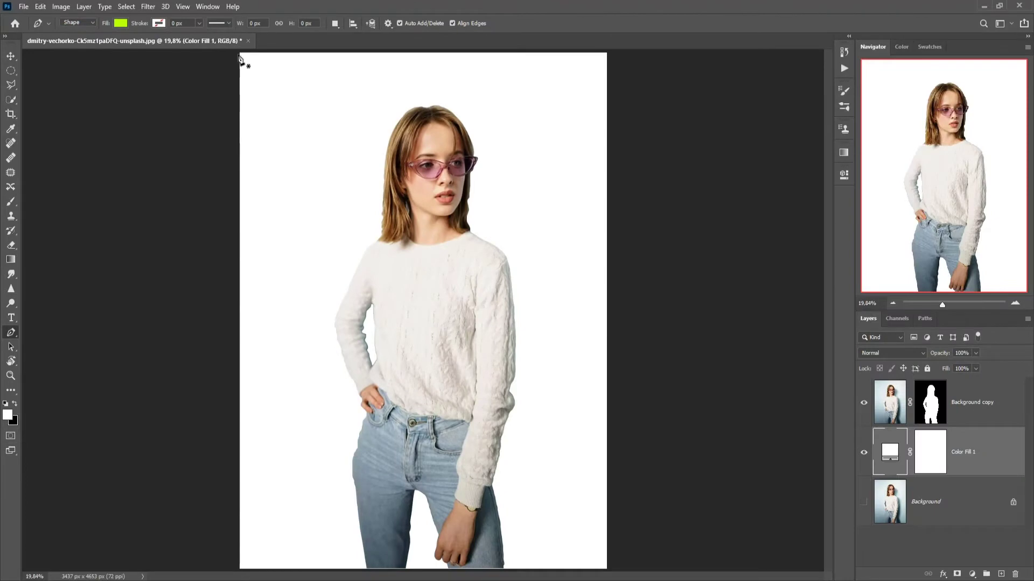
Draw a lime green triangle through the top-left, bottom-right and bottom-left canvas corners
{"action": "left_click", "coordinate": [239, 54]}
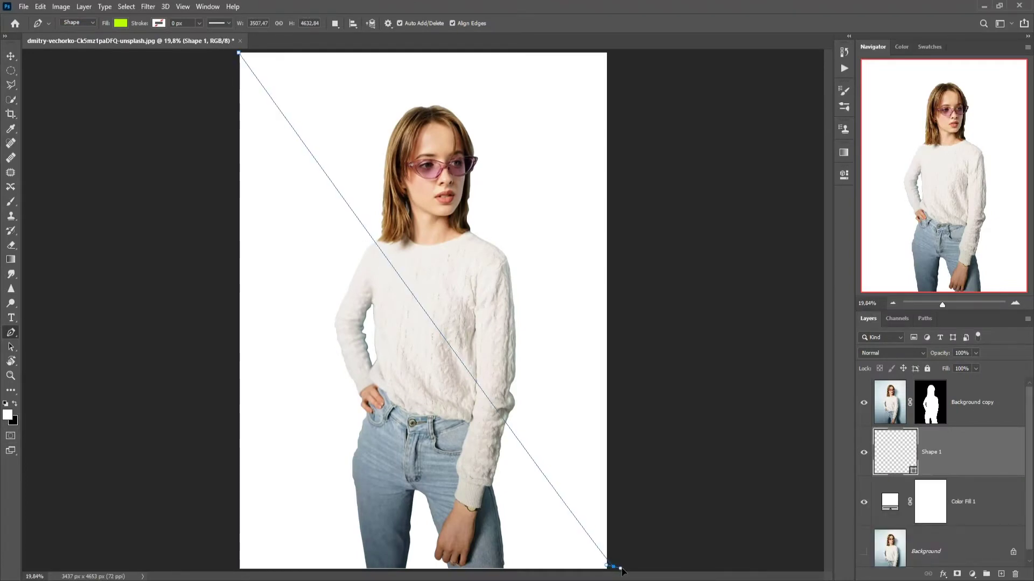
{"action": "left_click_drag", "start_coordinate": [613, 567], "coordinate": [657, 580]}
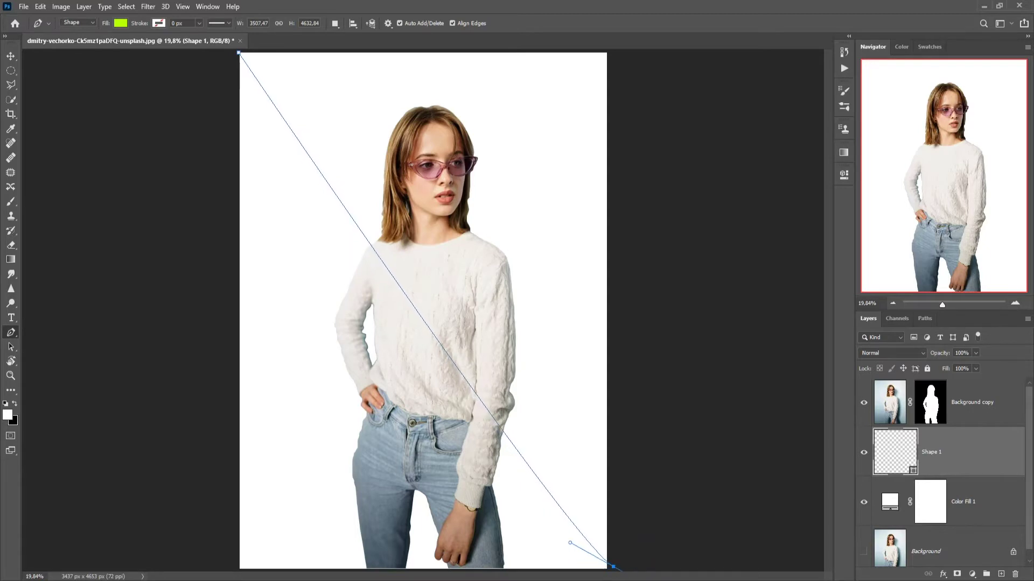
{"action": "left_click", "coordinate": [187, 567]}
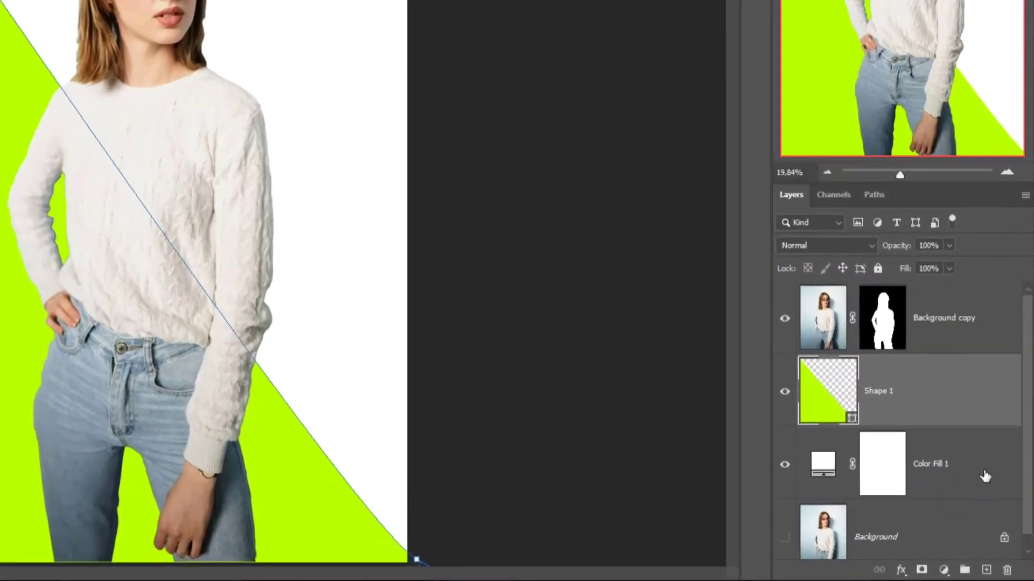
Select the Color Fill 1 through Shape 1 layers together
{"action": "left_click", "coordinate": [984, 492]}
{"action": "left_click", "coordinate": [928, 412]}
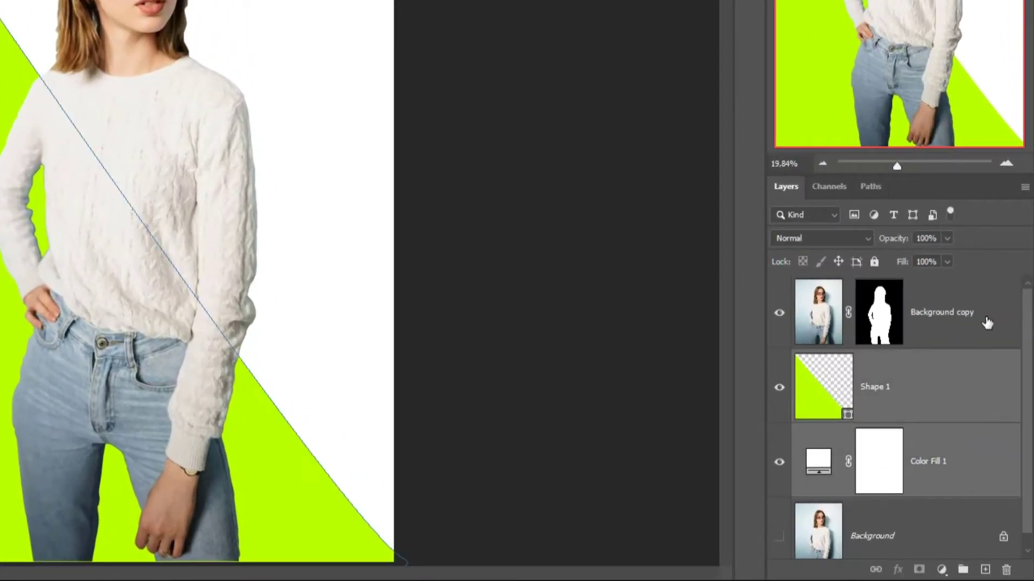
{"action": "right_click", "coordinate": [987, 321]}
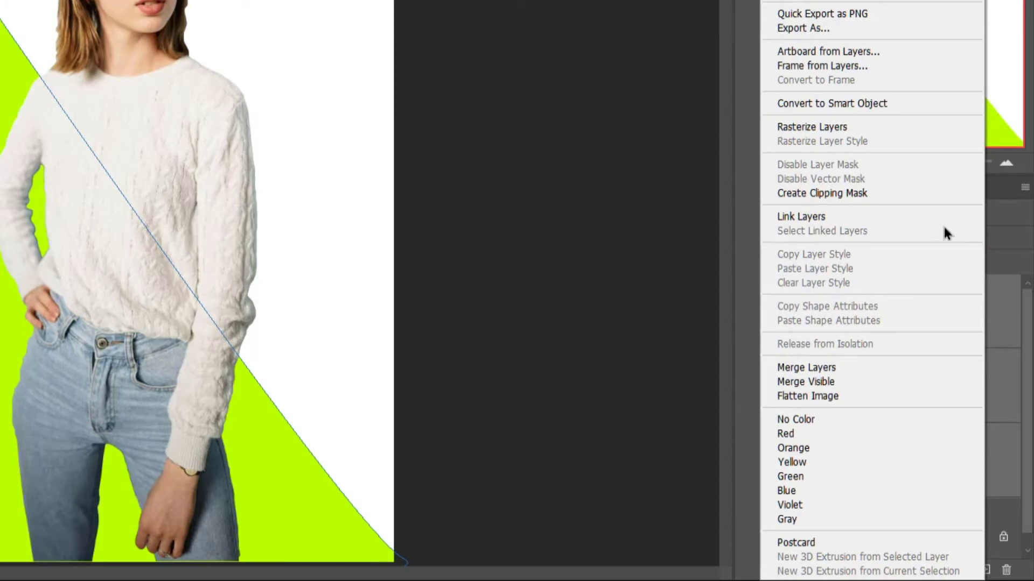
Convert the selected layers into one smart object and duplicate it as Background copy 2
{"action": "left_click", "coordinate": [859, 106]}
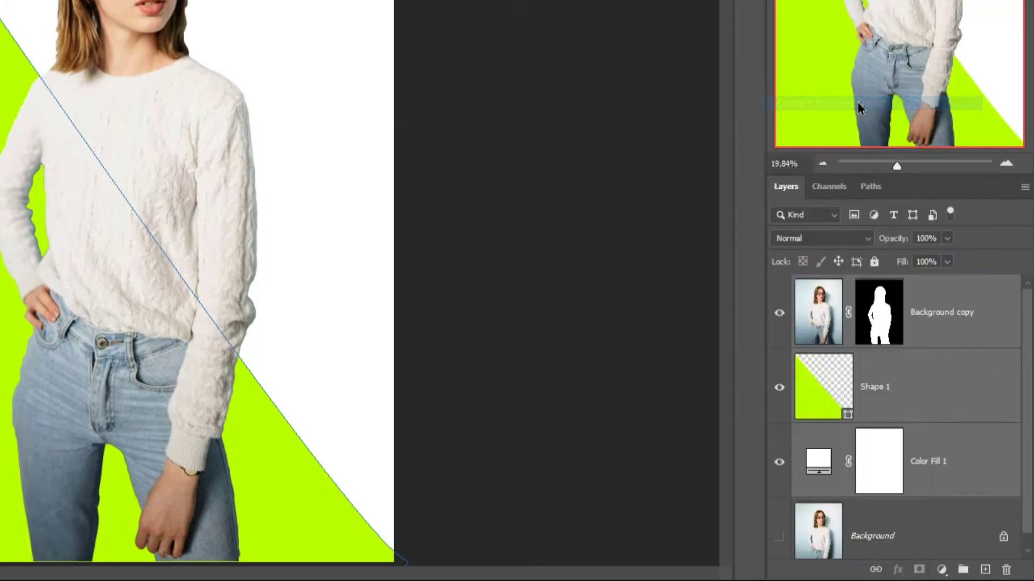
{"action": "right_click", "coordinate": [955, 311]}
{"action": "left_click", "coordinate": [791, 31]}
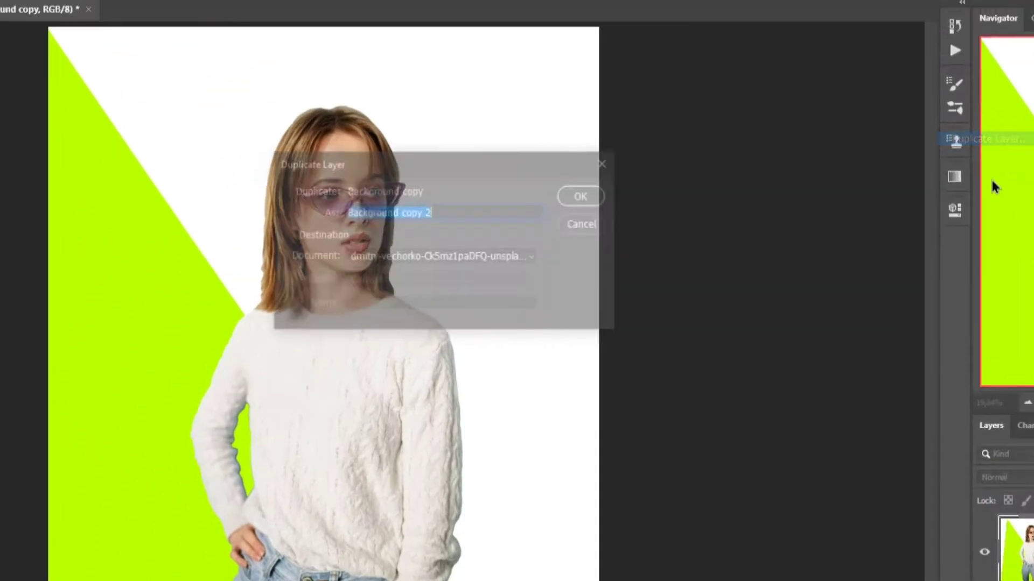
{"action": "left_click", "coordinate": [673, 246]}
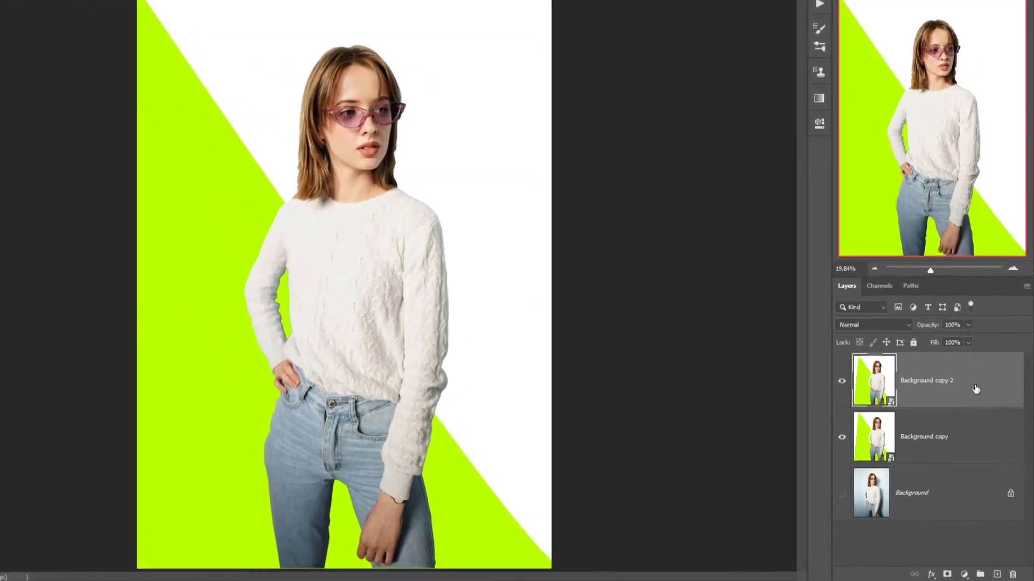
Make another duplicate, Background copy 3, and hide it
{"action": "right_click", "coordinate": [996, 358]}
{"action": "left_click", "coordinate": [829, 17]}
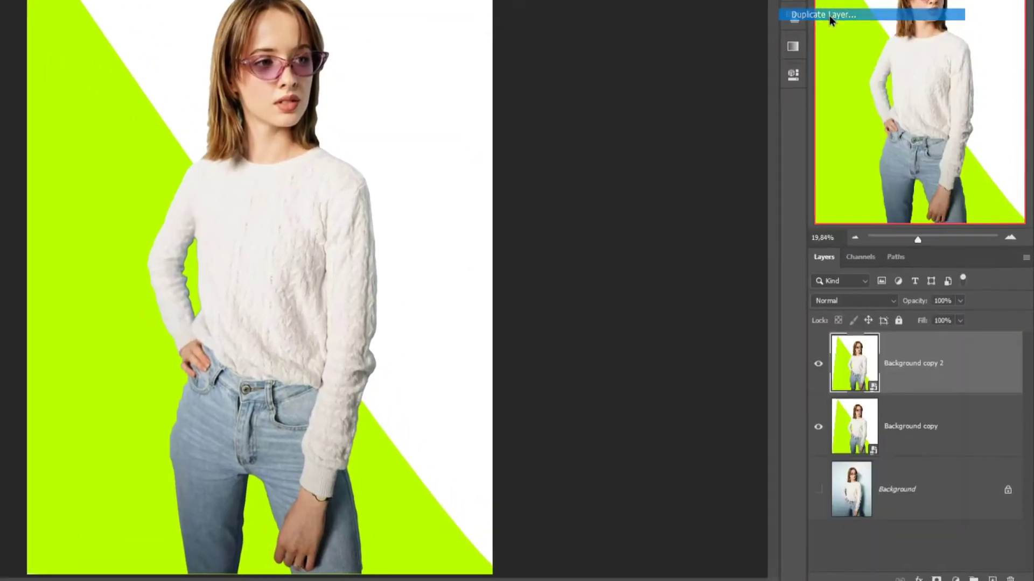
{"action": "left_click", "coordinate": [379, 46]}
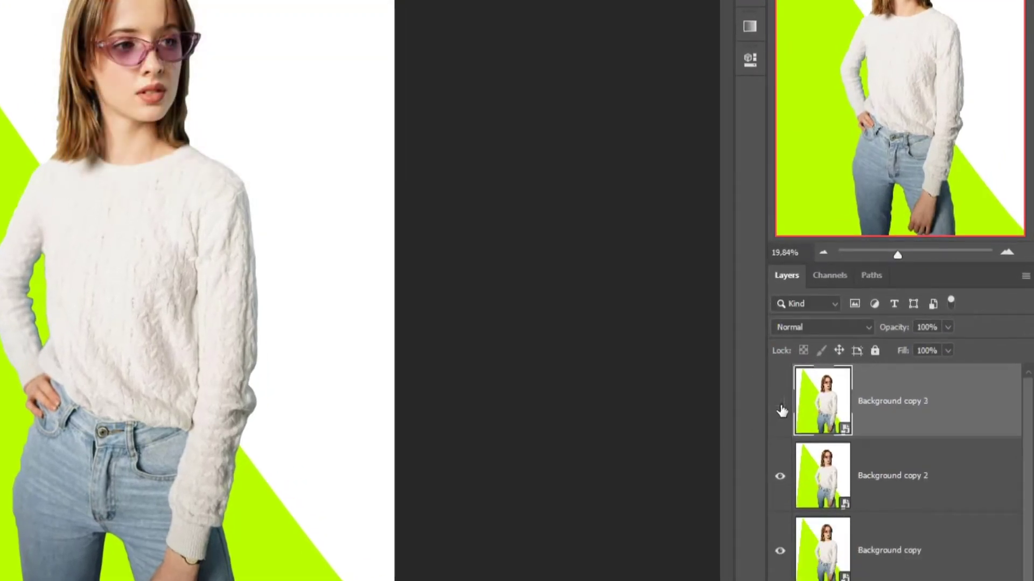
{"action": "left_click", "coordinate": [780, 402]}
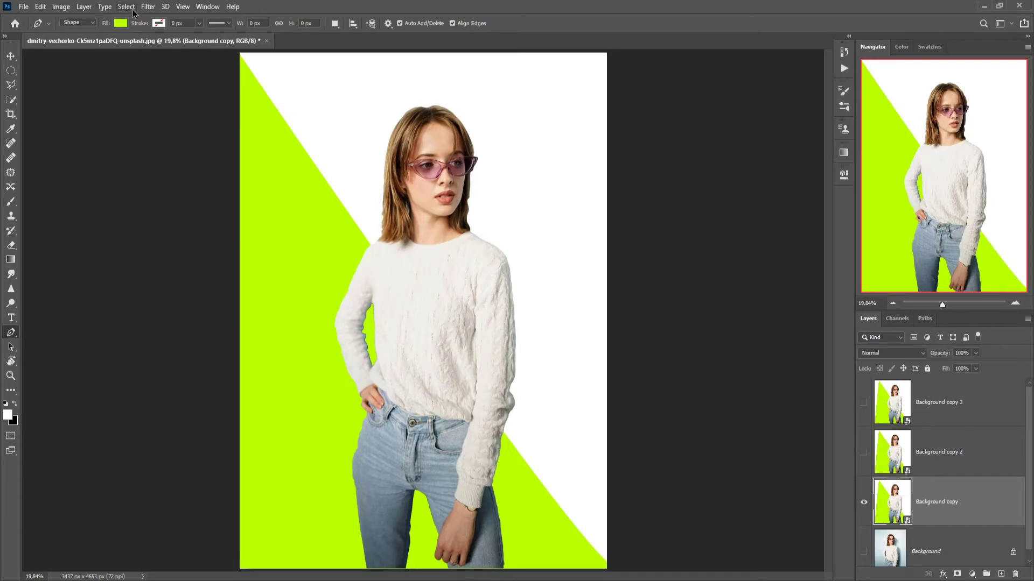
Open the Filter Gallery's Artistic collection to the Poster Edges filter
{"action": "left_click", "coordinate": [148, 7]}
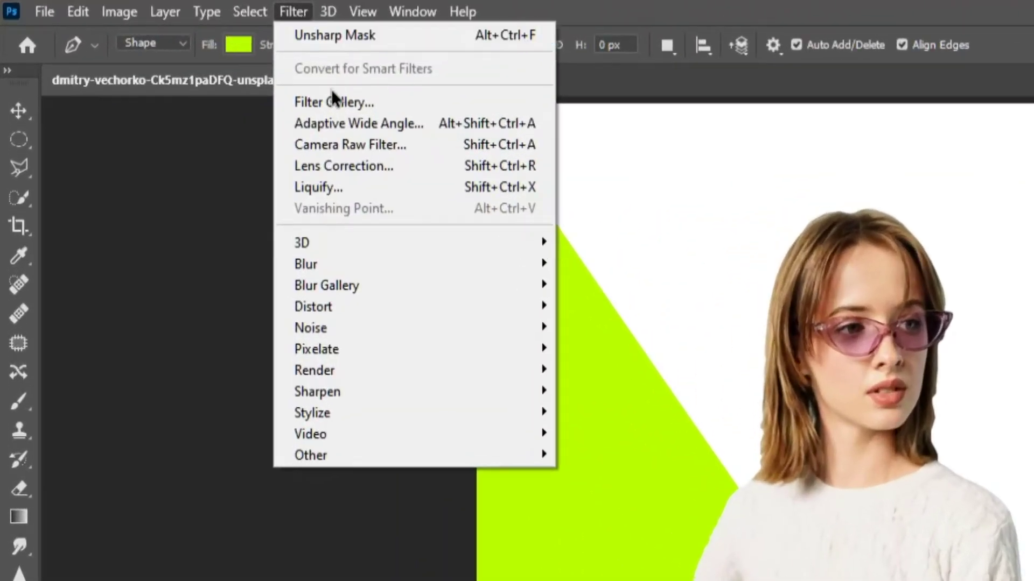
{"action": "left_click", "coordinate": [333, 100]}
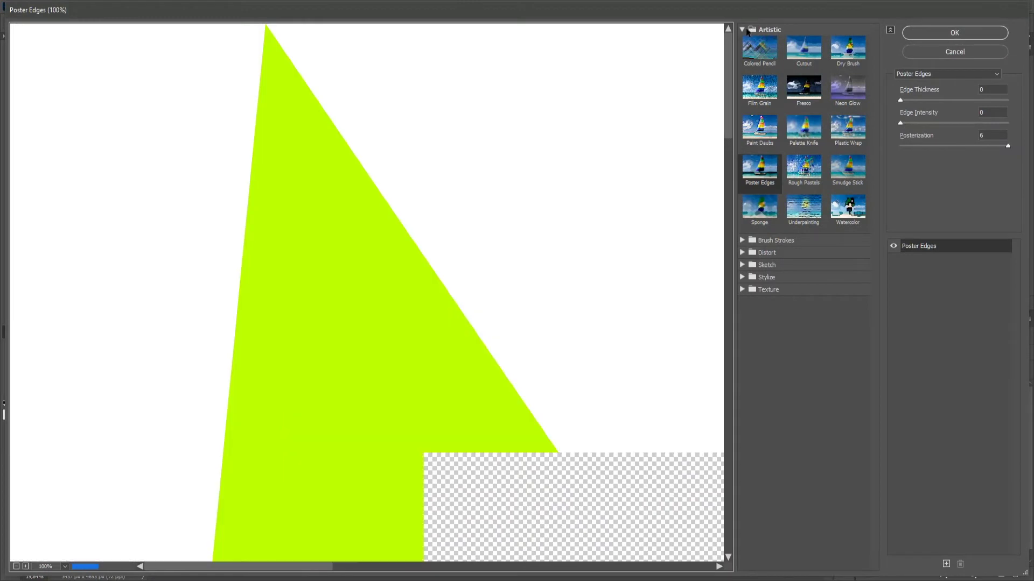
{"action": "left_click", "coordinate": [743, 29]}
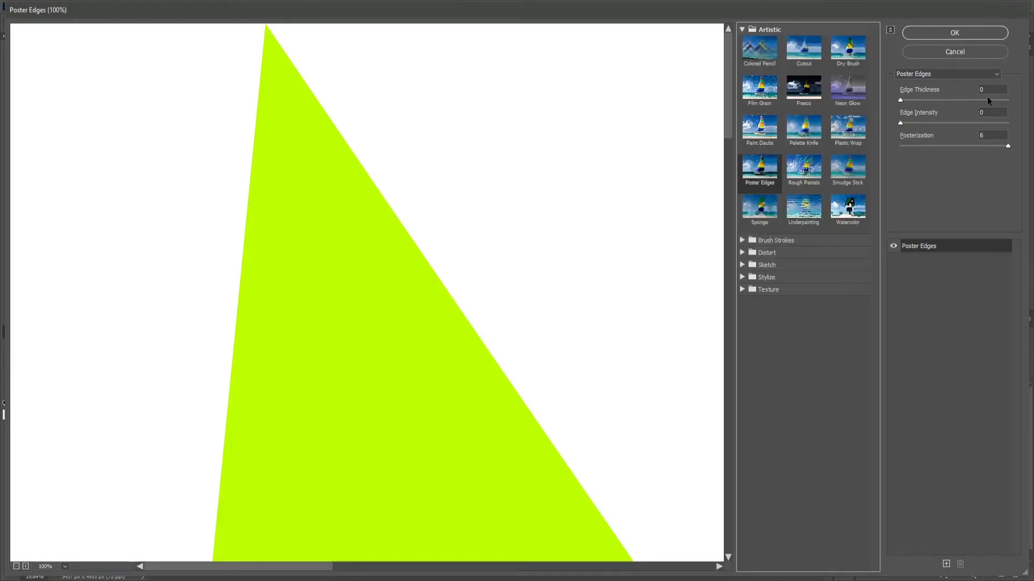
{"action": "scroll", "coordinate": [316, 442], "scroll_direction": "down", "scroll_amount": 3}
{"action": "scroll", "coordinate": [318, 441], "scroll_direction": "right", "scroll_amount": 3}
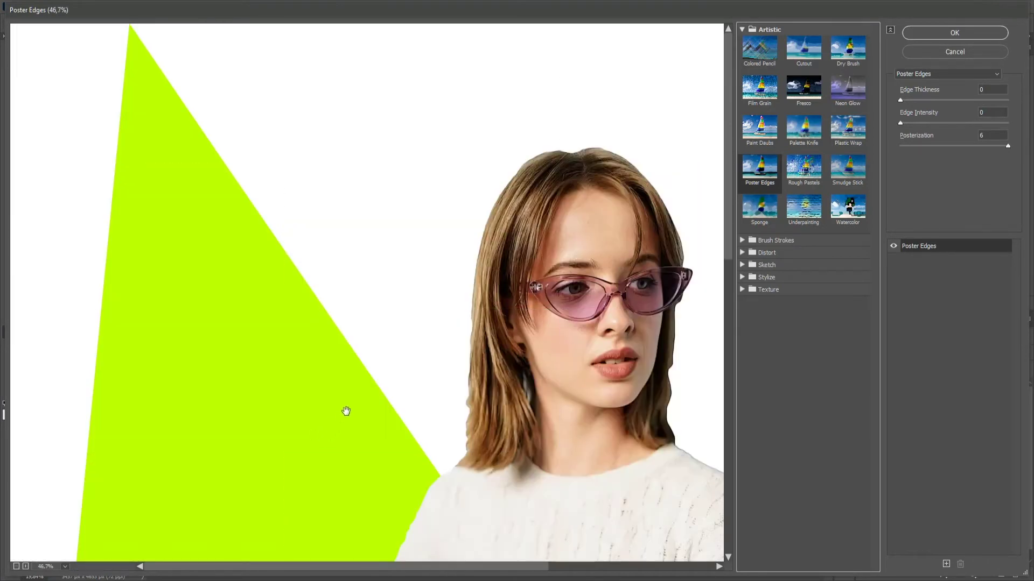
{"action": "scroll", "coordinate": [344, 411], "scroll_direction": "down", "scroll_amount": 1}
{"action": "scroll", "coordinate": [483, 326], "scroll_direction": "right", "scroll_amount": 3}
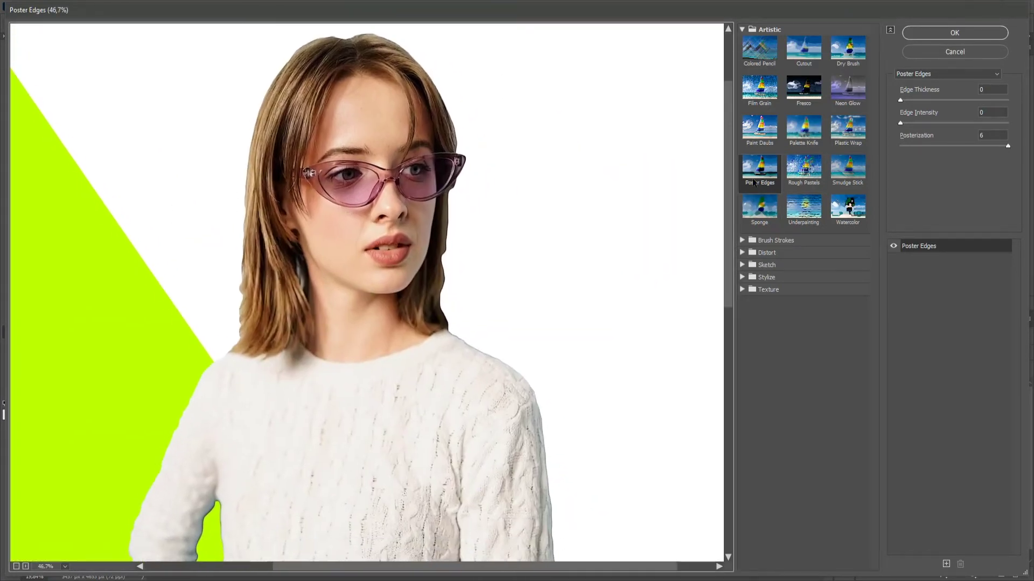
Apply Poster Edges with Edge Thickness 0, Edge Intensity 0 and Posterization 2
{"action": "left_click_drag", "start_coordinate": [972, 140], "coordinate": [957, 136]}
{"action": "type", "text": "1"}
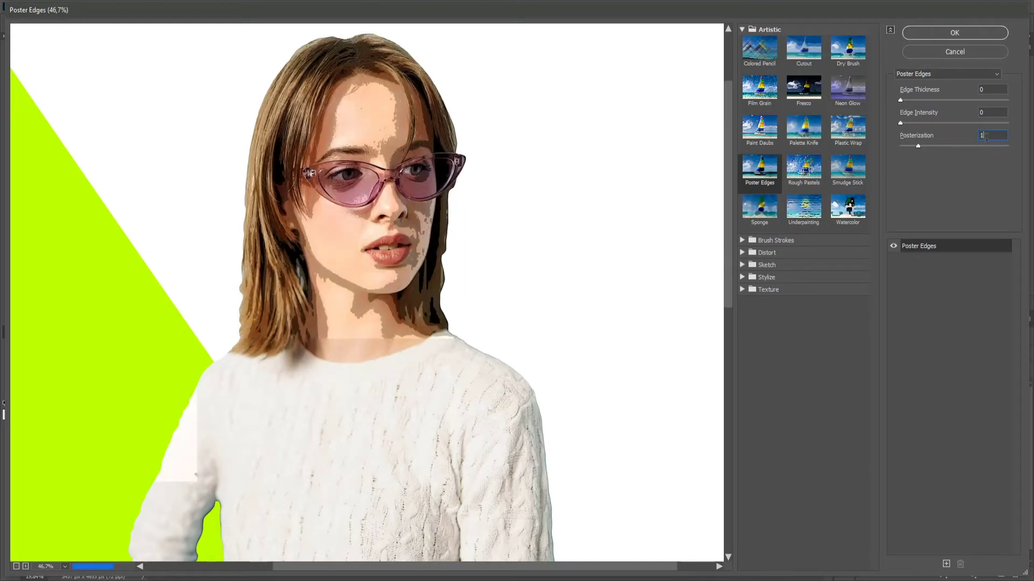
{"action": "key", "text": "Up"}
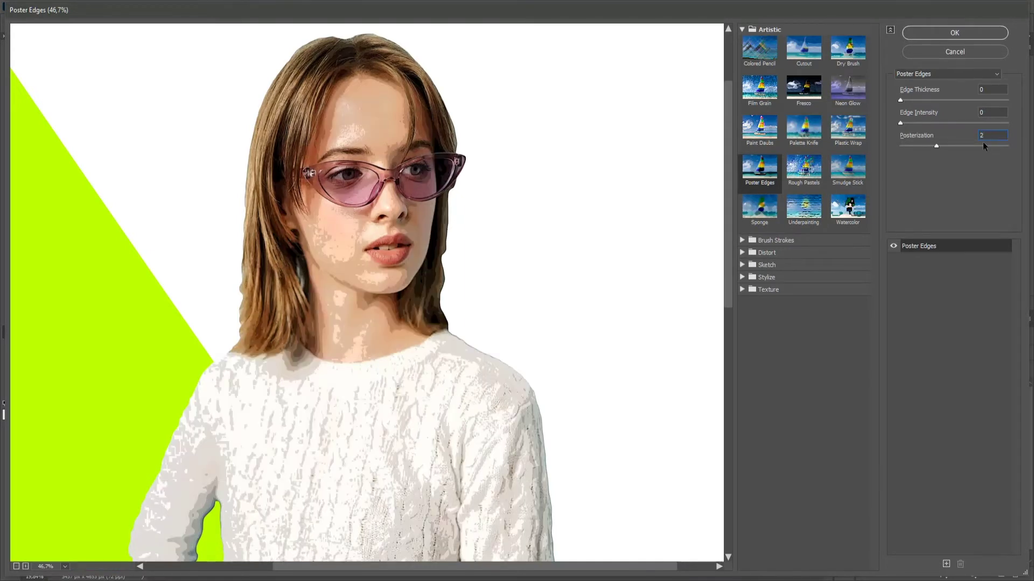
{"action": "key", "text": "Up"}
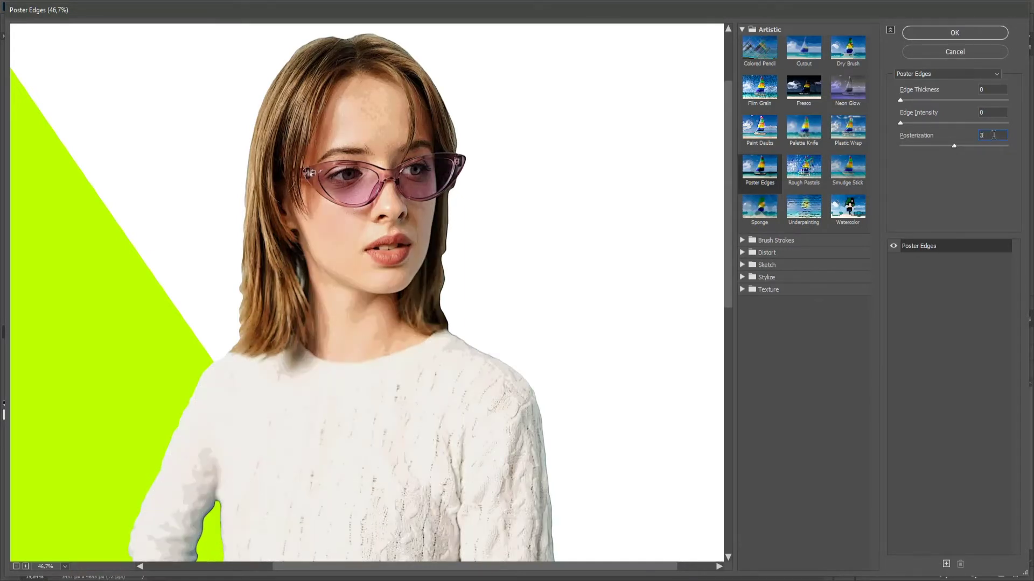
{"action": "key", "text": "Down"}
{"action": "left_click", "coordinate": [942, 33]}
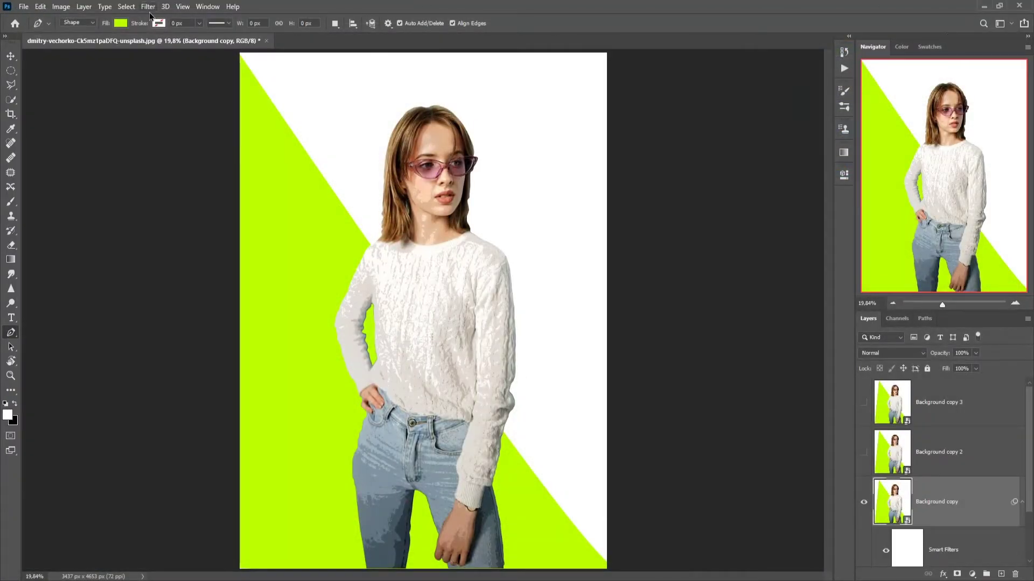
Add an Unsharp Mask smart filter: amount 90%, radius 6,0 px, threshold 15 levels
{"action": "left_click", "coordinate": [148, 6]}
{"action": "mouse_move", "coordinate": [320, 393]}
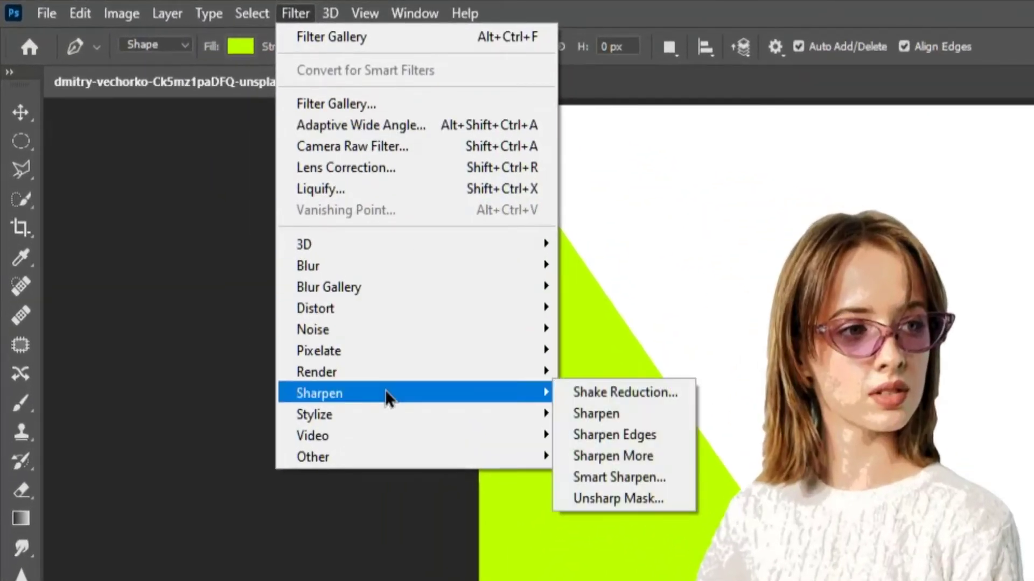
{"action": "left_click", "coordinate": [631, 499]}
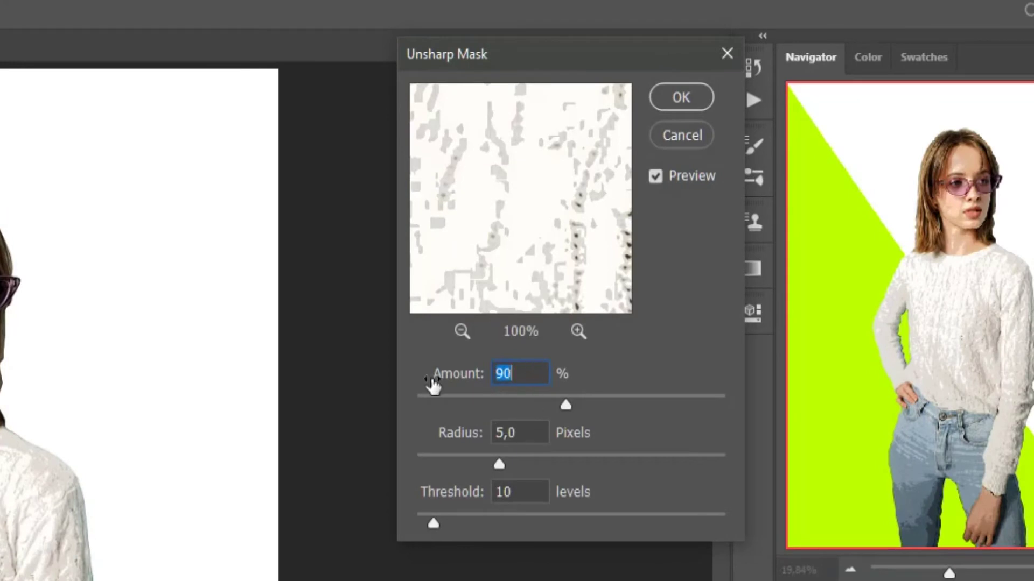
{"action": "key", "text": "Down"}
{"action": "key", "text": "Down"}
{"action": "key", "text": "Down"}
{"action": "key", "text": "Down"}
{"action": "key", "text": "Down"}
{"action": "key", "text": "Down"}
{"action": "key", "text": "Down"}
{"action": "key", "text": "Down"}
{"action": "key", "text": "Down"}
{"action": "left_click_drag", "start_coordinate": [539, 407], "coordinate": [673, 421]}
{"action": "type", "text": "90"}
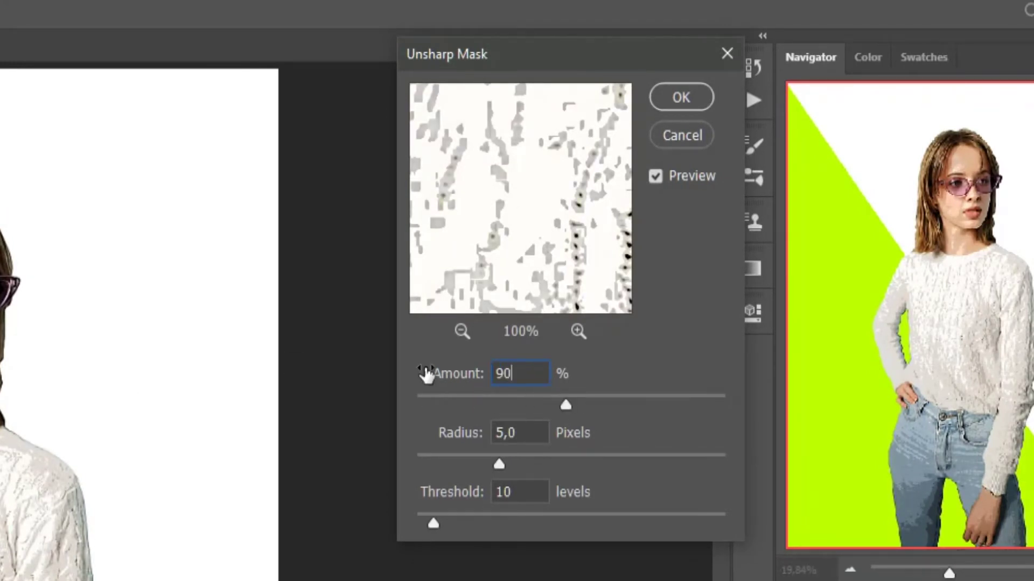
{"action": "mouse_move", "coordinate": [502, 458]}
{"action": "left_mouse_down"}
{"action": "mouse_move", "coordinate": [587, 462]}
{"action": "mouse_move", "coordinate": [504, 462]}
{"action": "left_mouse_up"}
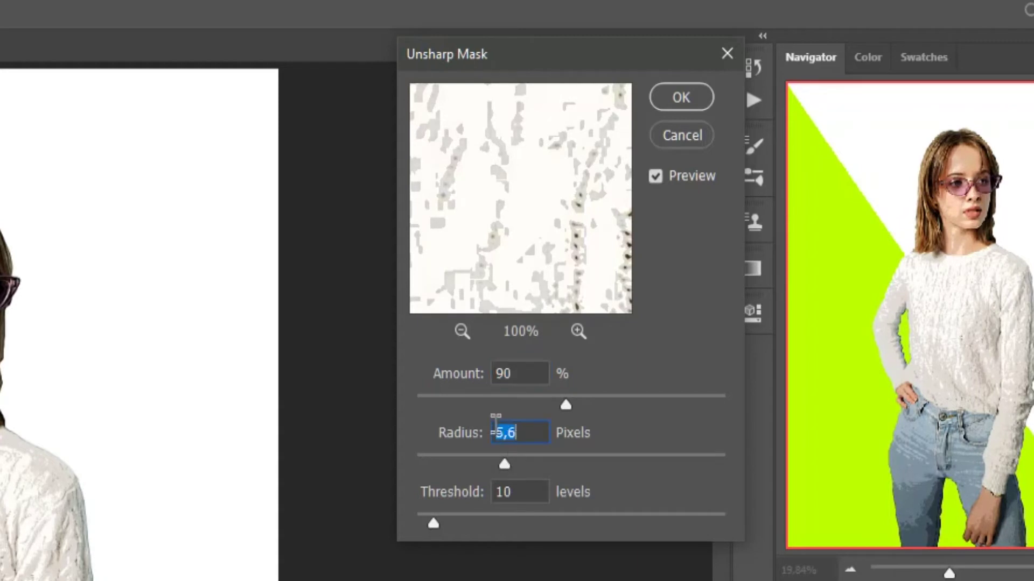
{"action": "type", "text": "6"}
{"action": "mouse_move", "coordinate": [433, 524]}
{"action": "left_mouse_down"}
{"action": "mouse_move", "coordinate": [586, 525]}
{"action": "mouse_move", "coordinate": [485, 518]}
{"action": "mouse_move", "coordinate": [505, 518]}
{"action": "left_mouse_up"}
{"action": "left_click", "coordinate": [511, 500]}
{"action": "type", "text": "20"}
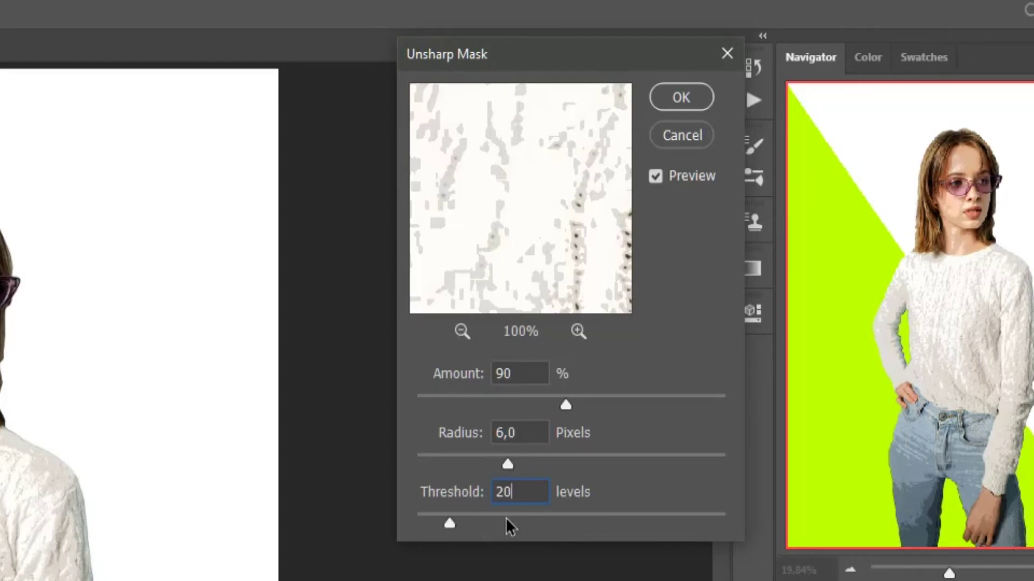
{"action": "double_click", "coordinate": [516, 489]}
{"action": "type", "text": "15"}
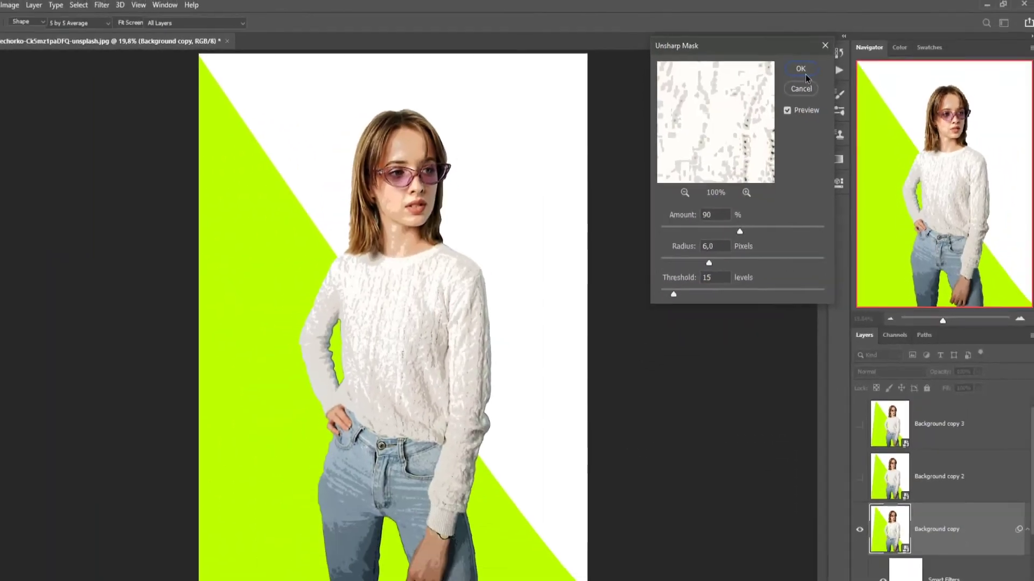
{"action": "left_click", "coordinate": [802, 70]}
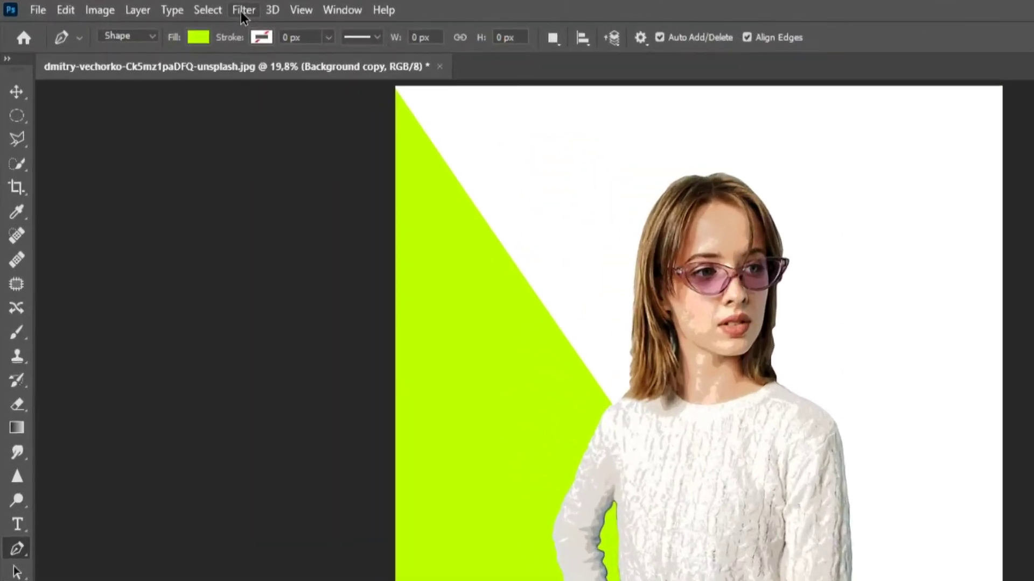
Apply Oil Paint with Stylization 4,0, Cleanliness 3,0, Scale 0,1 and Bristle Detail 0
{"action": "left_click", "coordinate": [160, 7]}
{"action": "mouse_move", "coordinate": [313, 413]}
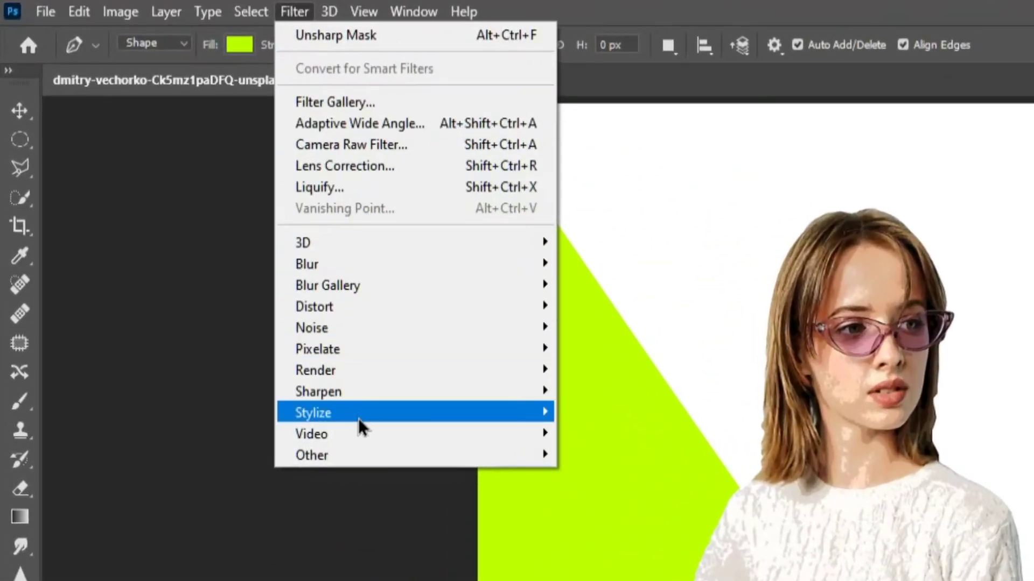
{"action": "left_click", "coordinate": [623, 496]}
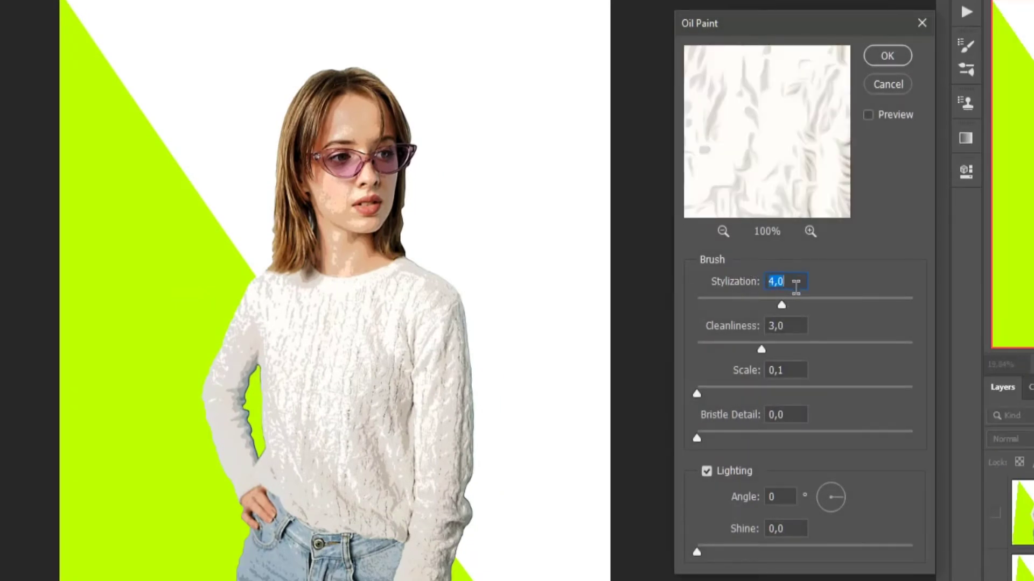
{"action": "left_click", "coordinate": [795, 281]}
{"action": "key", "text": "Down"}
{"action": "key", "text": "Down"}
{"action": "key", "text": "Down"}
{"action": "left_click_drag", "start_coordinate": [764, 76], "coordinate": [744, 218]}
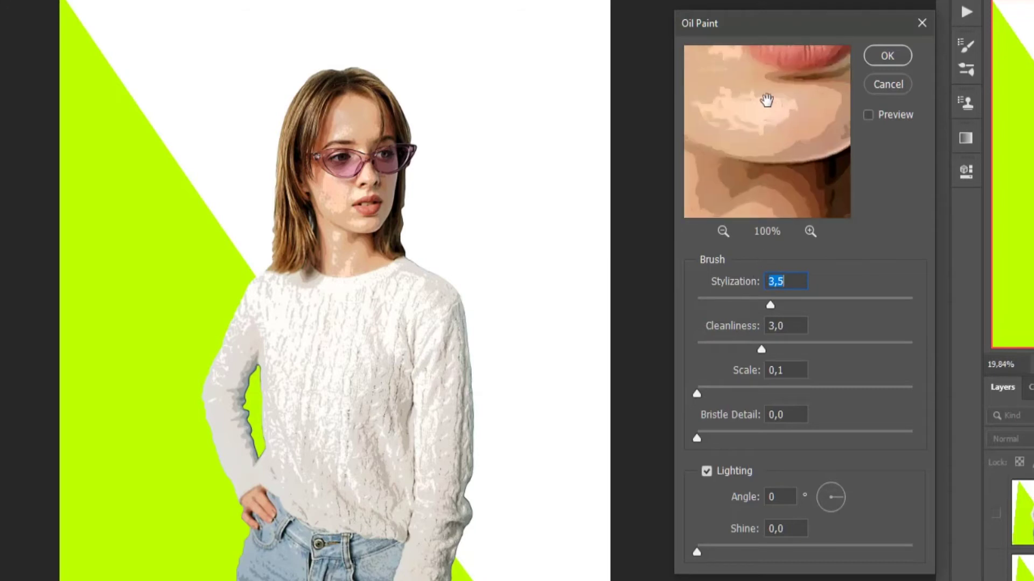
{"action": "left_click", "coordinate": [722, 232]}
{"action": "type", "text": "4"}
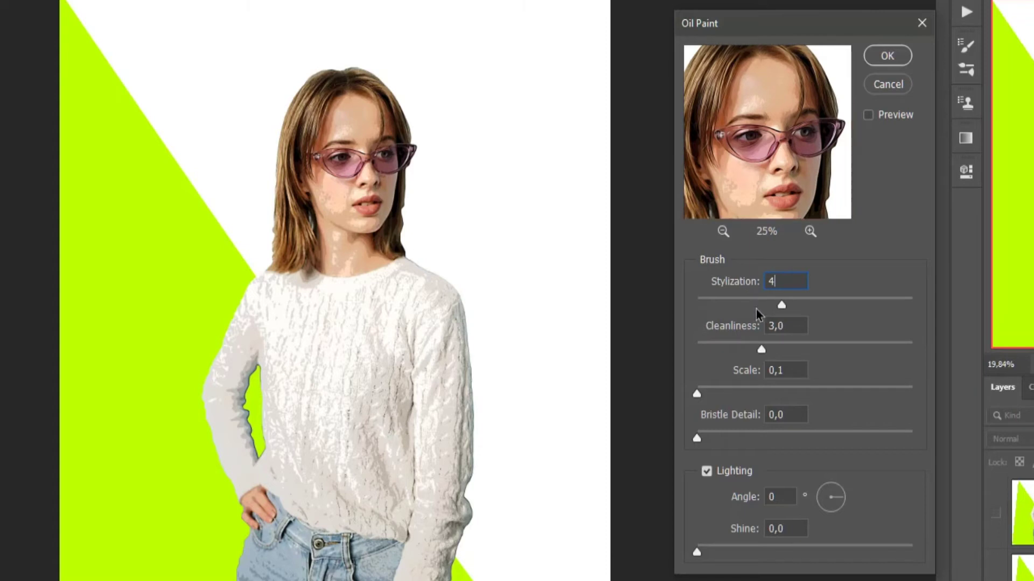
{"action": "left_click_drag", "start_coordinate": [778, 141], "coordinate": [779, 114]}
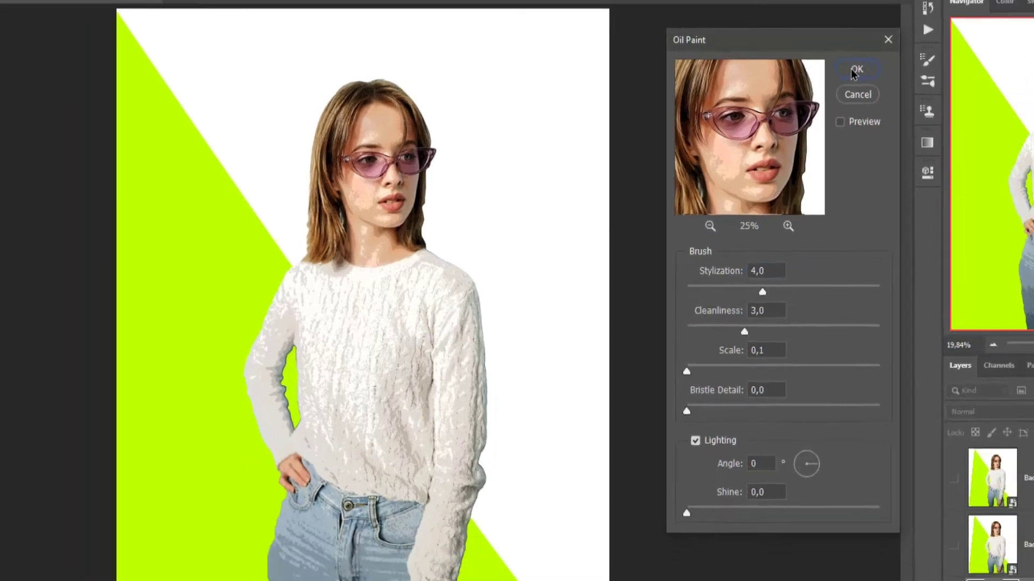
{"action": "left_click", "coordinate": [855, 71]}
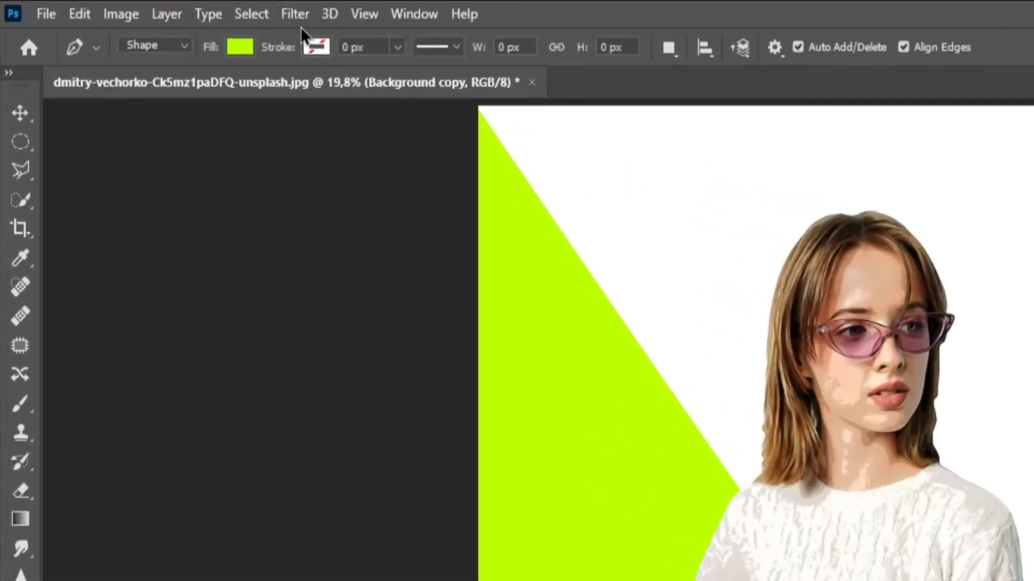
Add a second Unsharp Mask: amount 60%, radius 6,0 px, threshold 6 levels
{"action": "left_click", "coordinate": [301, 13]}
{"action": "mouse_move", "coordinate": [320, 394]}
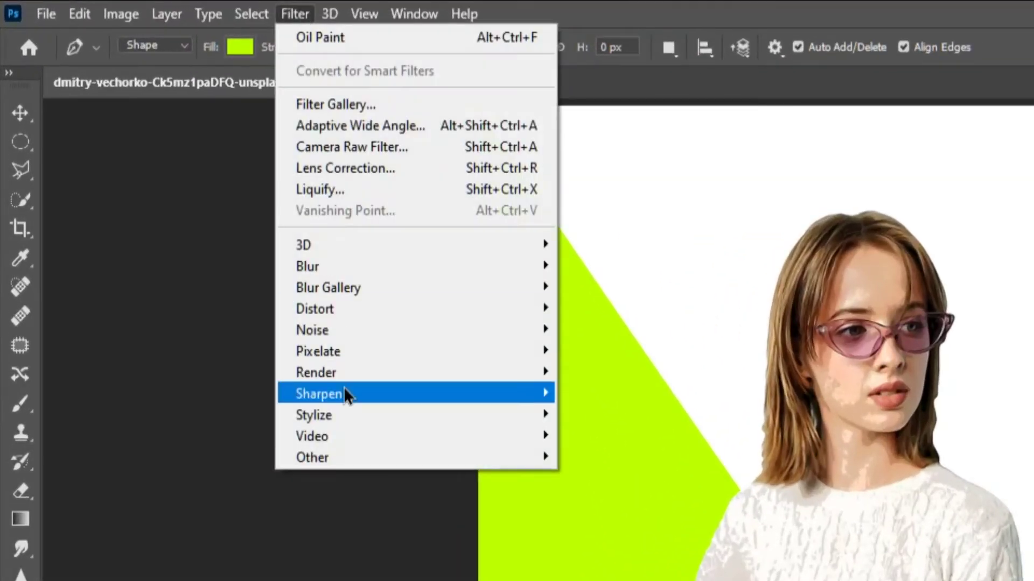
{"action": "left_click", "coordinate": [616, 500]}
{"action": "type", "text": "0"}
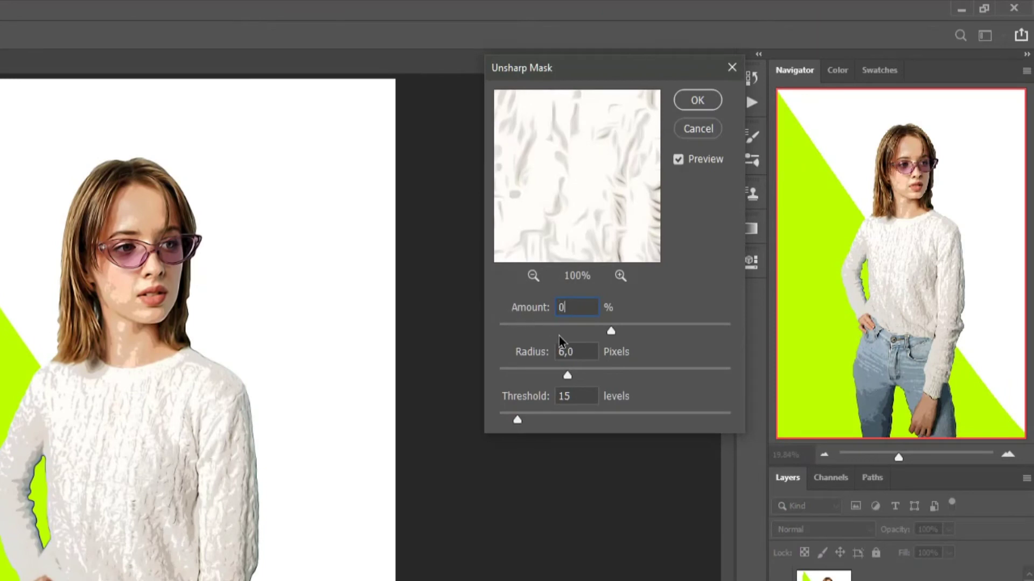
{"action": "type", "text": "1"}
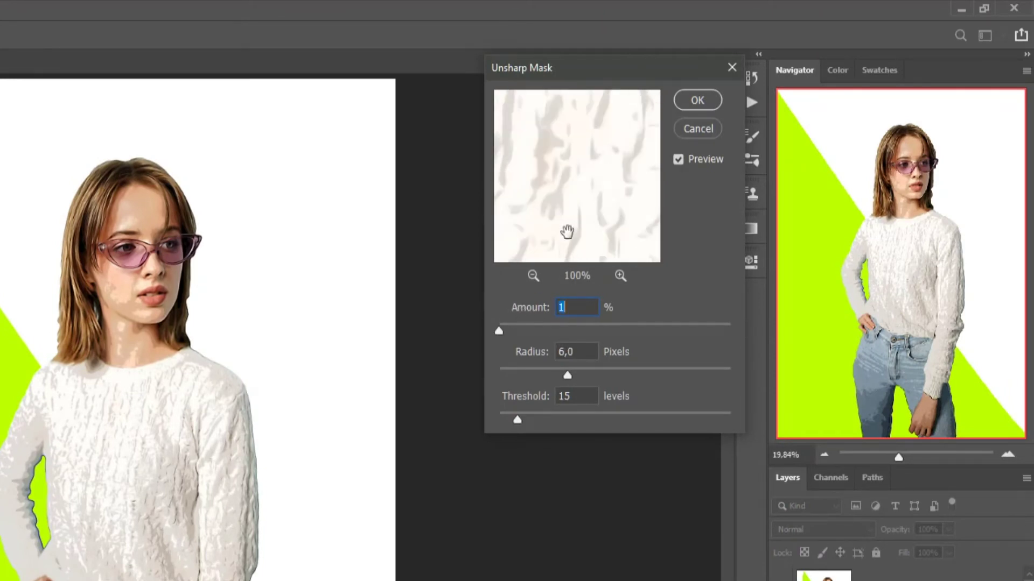
{"action": "left_click", "coordinate": [531, 282]}
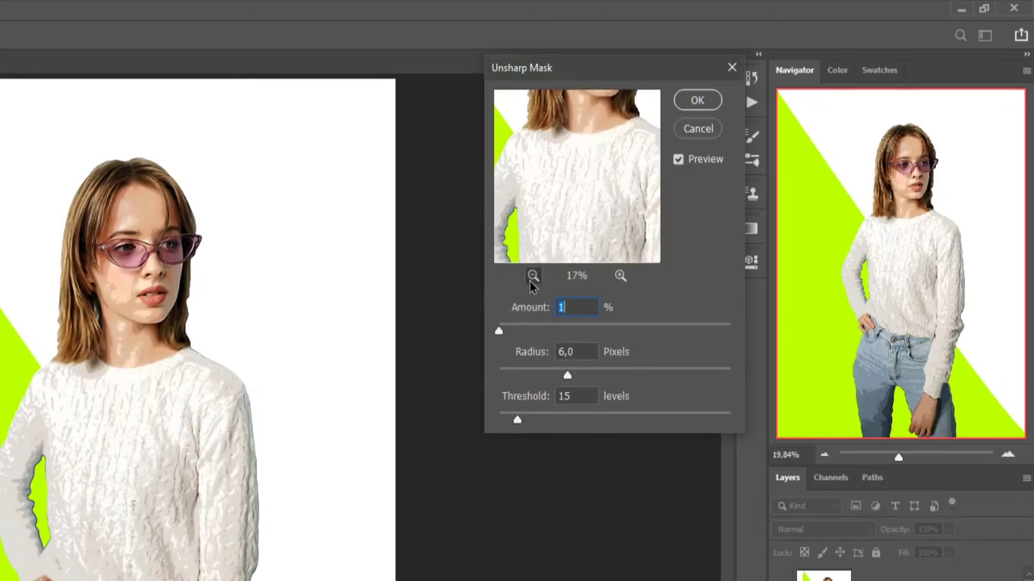
{"action": "left_click", "coordinate": [531, 282]}
{"action": "left_click", "coordinate": [619, 278]}
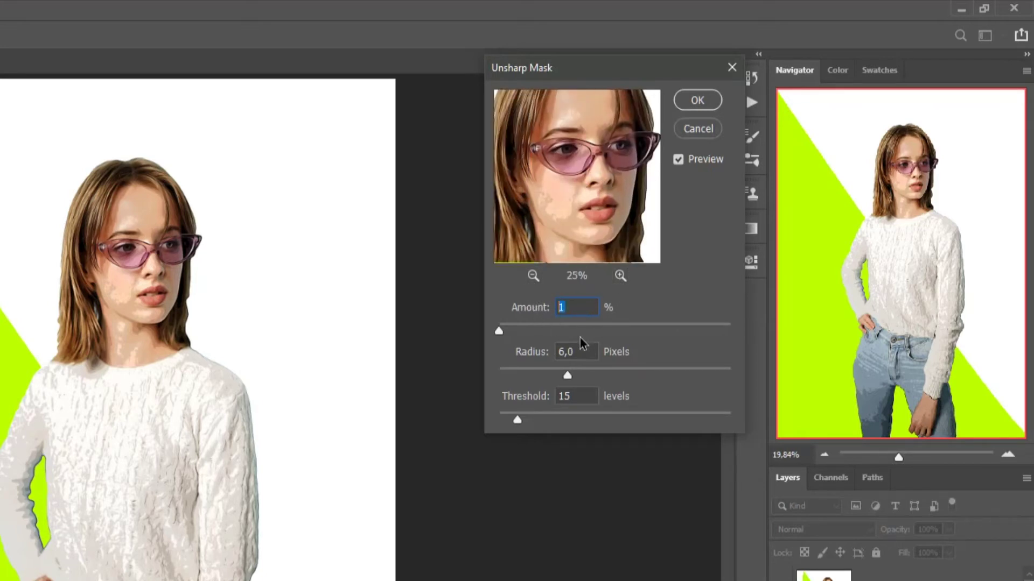
{"action": "type", "text": "60"}
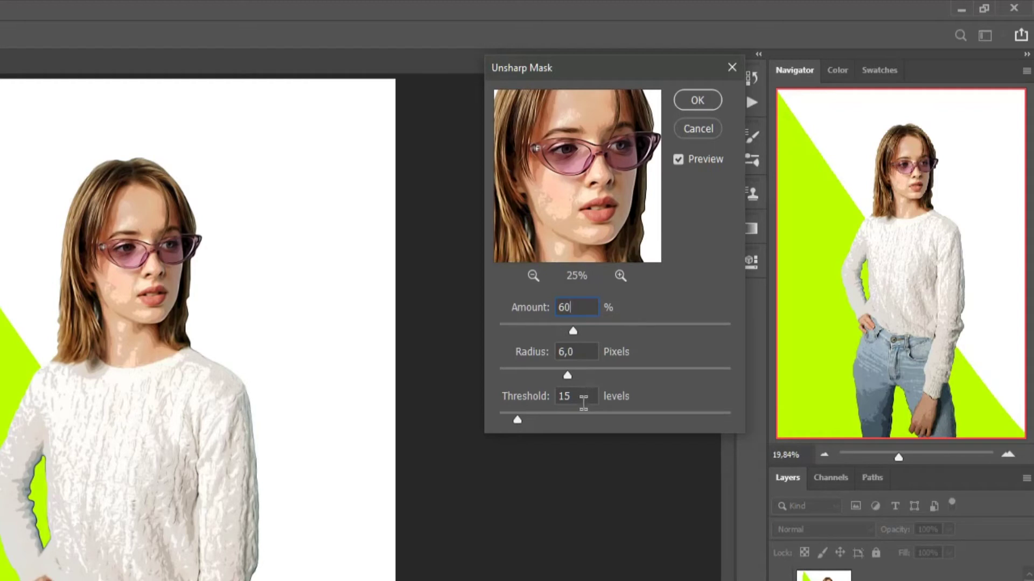
{"action": "left_click", "coordinate": [583, 401]}
{"action": "type", "text": "5"}
{"action": "key", "text": "BackSpace"}
{"action": "type", "text": "6"}
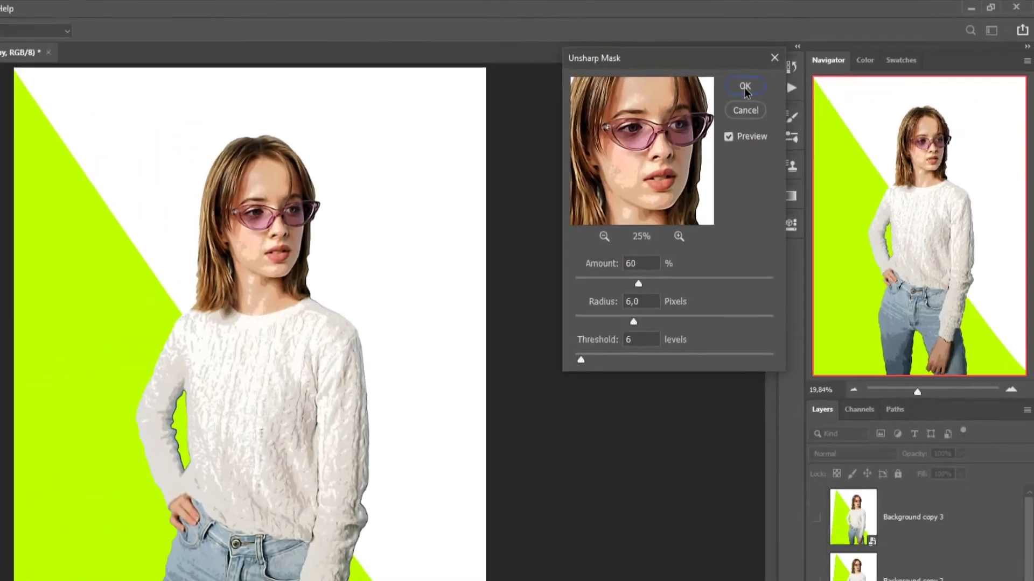
{"action": "left_click", "coordinate": [697, 102]}
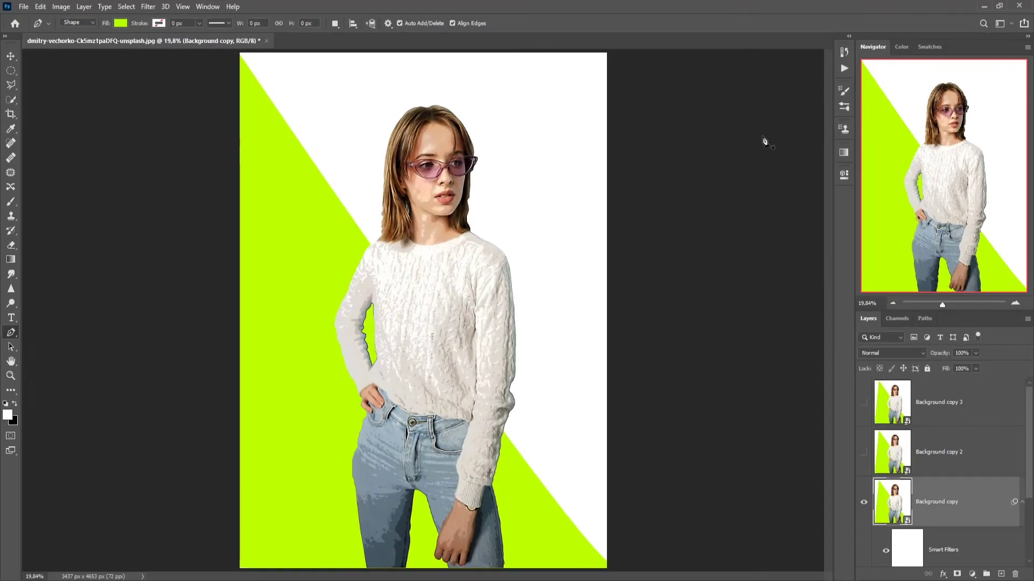
Zoom in on the woman's face to inspect the sharpened oil-paint result
{"action": "left_click_drag", "start_coordinate": [426, 180], "coordinate": [697, 192]}
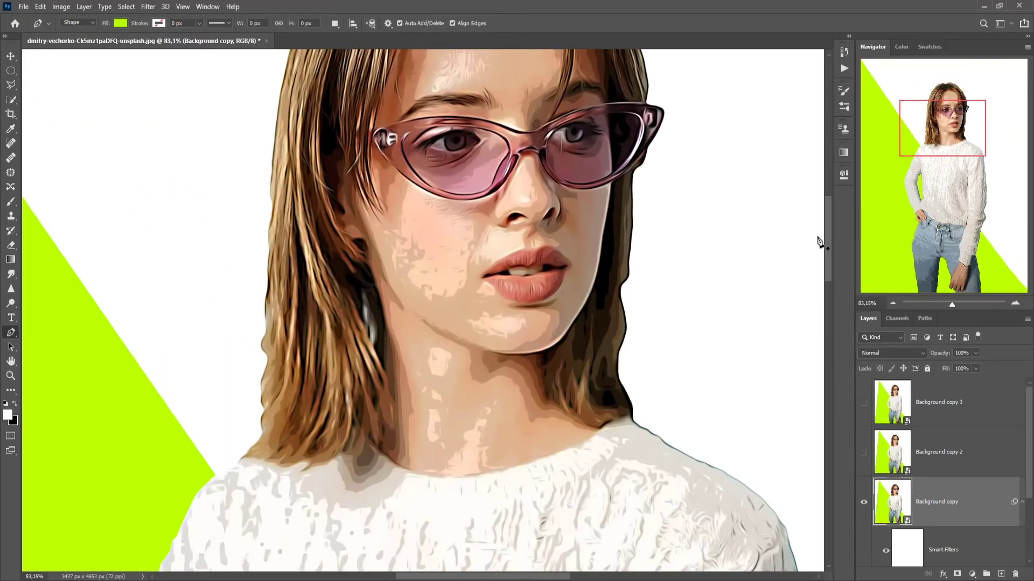
{"action": "scroll", "coordinate": [646, 242], "scroll_direction": "up", "scroll_amount": 5}
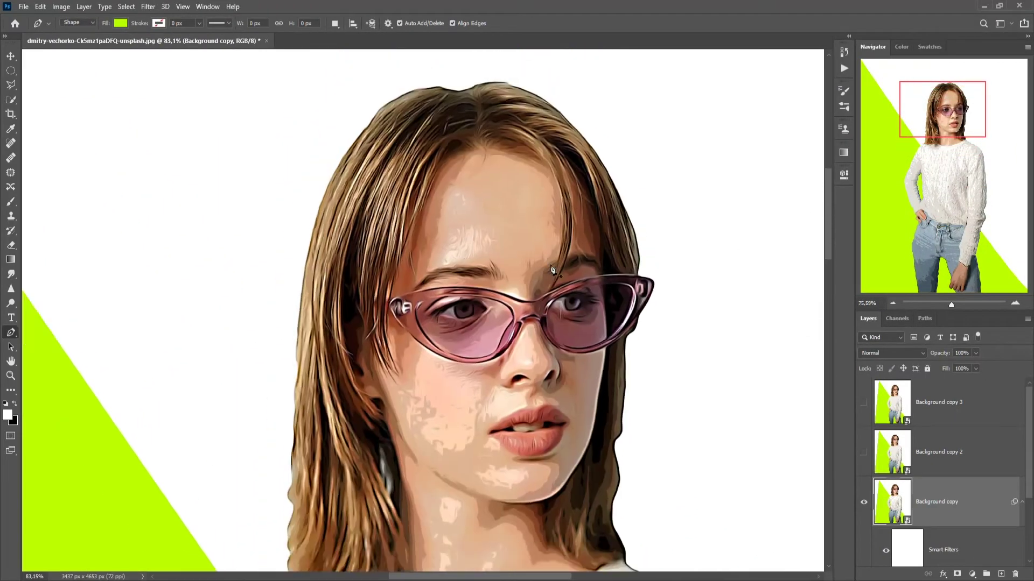
{"action": "scroll", "coordinate": [552, 269], "scroll_direction": "down", "scroll_amount": 11}
{"action": "scroll", "coordinate": [552, 276], "scroll_direction": "down", "scroll_amount": 2}
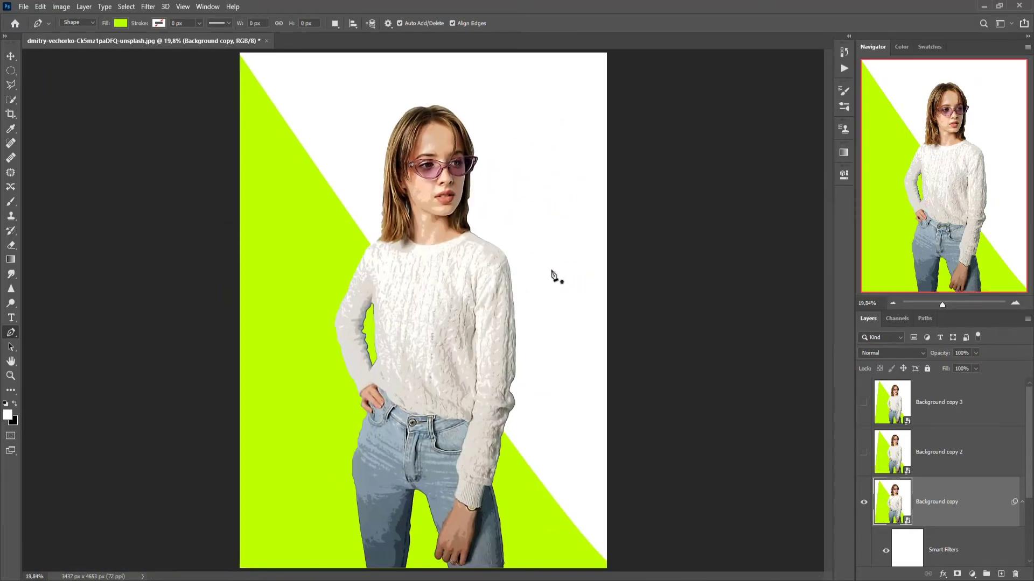
Collapse Background copy's filters, unhide Background copy 2, and apply Poster Edges (0, 3, 6)
{"action": "left_click", "coordinate": [1022, 503]}
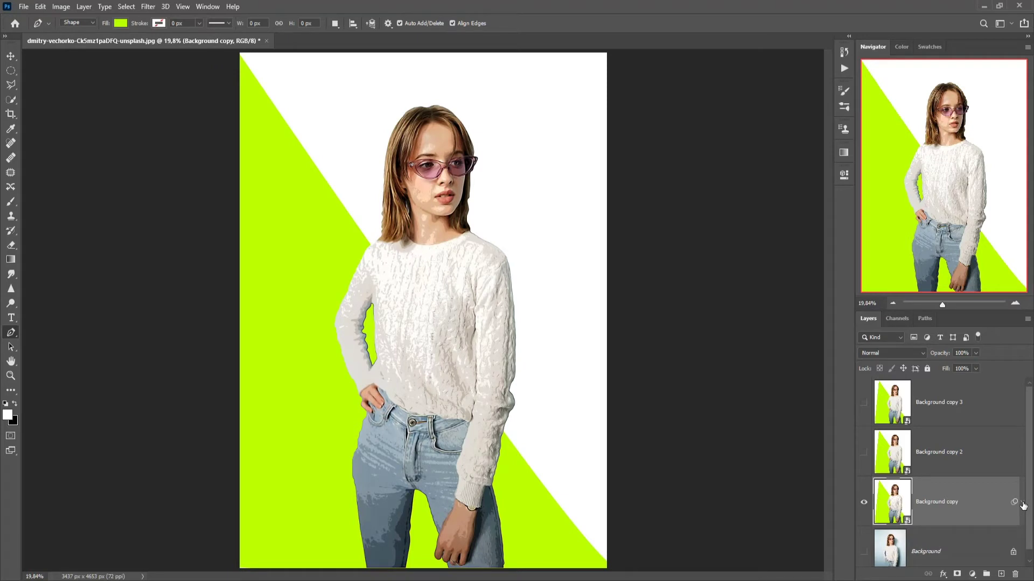
{"action": "left_click", "coordinate": [864, 452]}
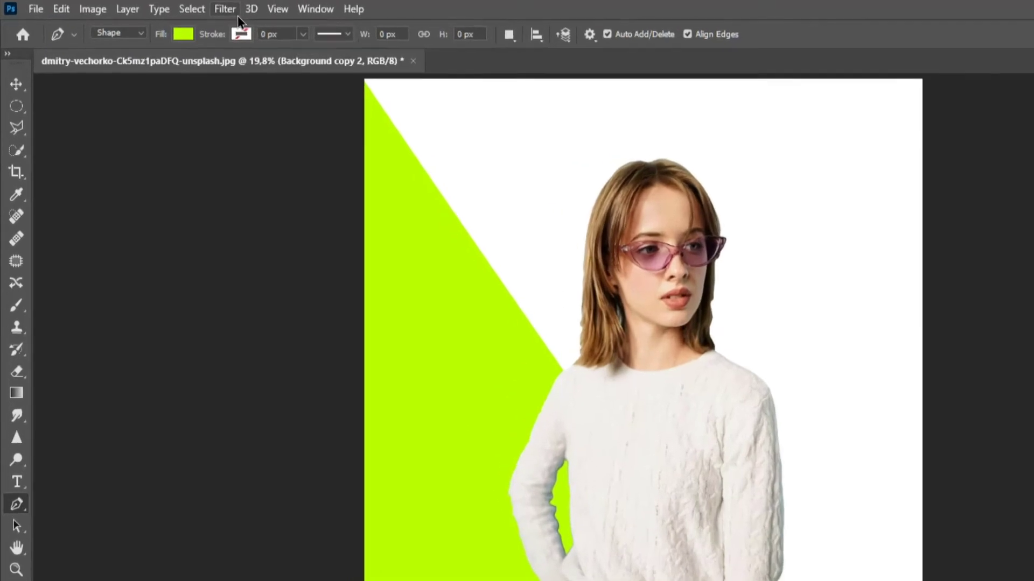
{"action": "left_click", "coordinate": [148, 7]}
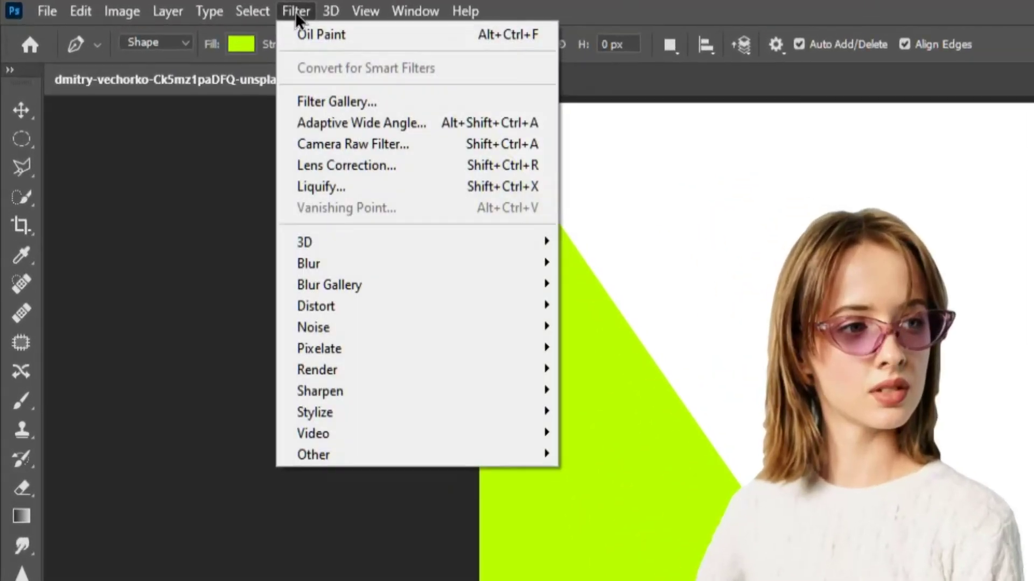
{"action": "left_click", "coordinate": [334, 101]}
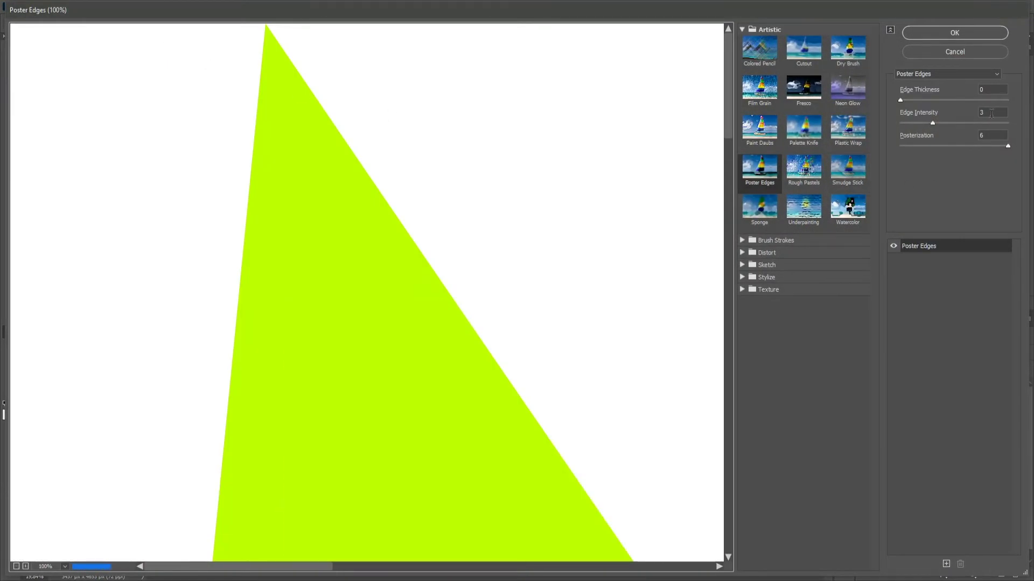
{"action": "left_click", "coordinate": [991, 114]}
{"action": "left_click", "coordinate": [994, 135]}
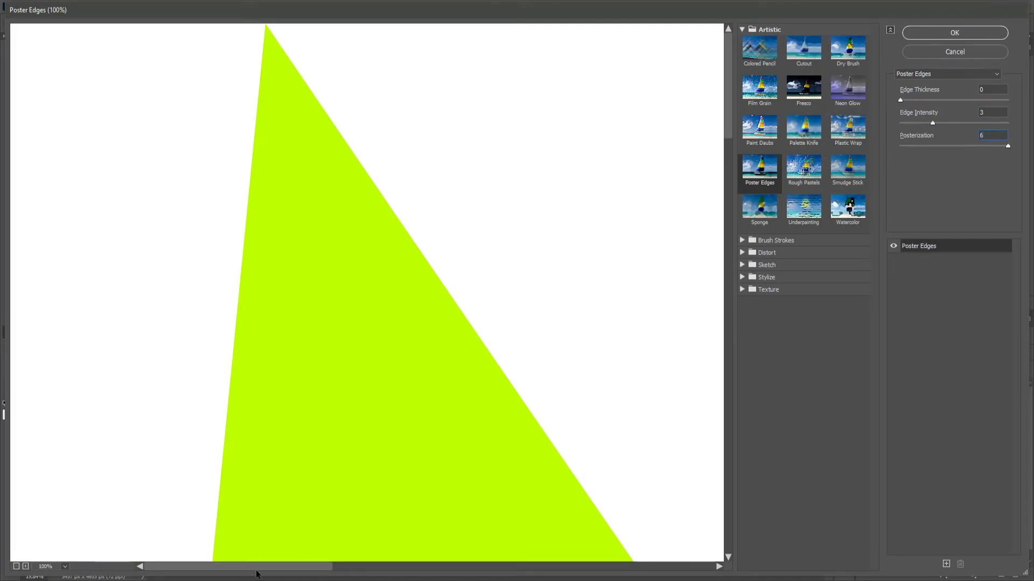
{"action": "left_click_drag", "start_coordinate": [256, 567], "coordinate": [467, 568]}
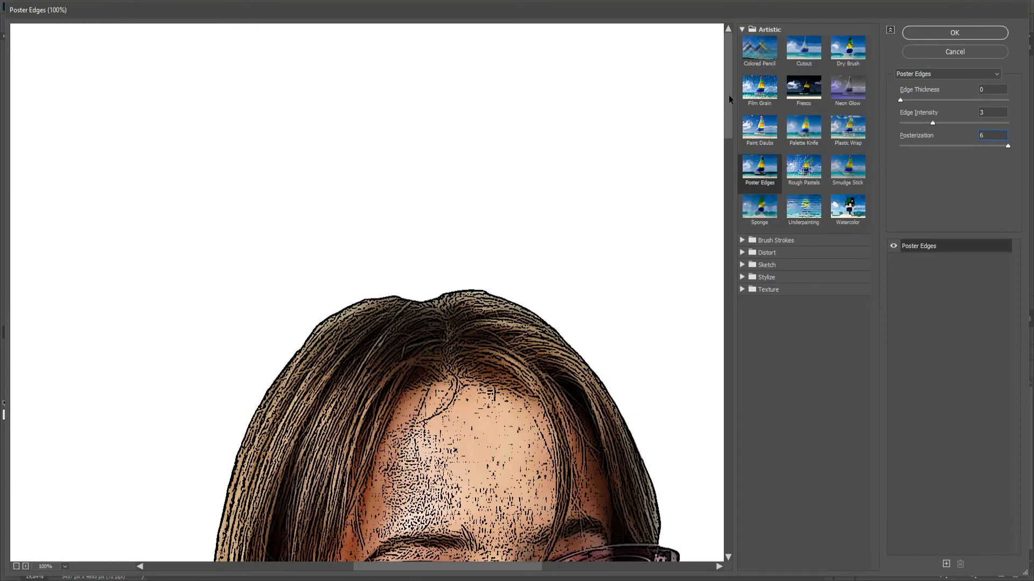
{"action": "left_click_drag", "start_coordinate": [728, 95], "coordinate": [725, 145]}
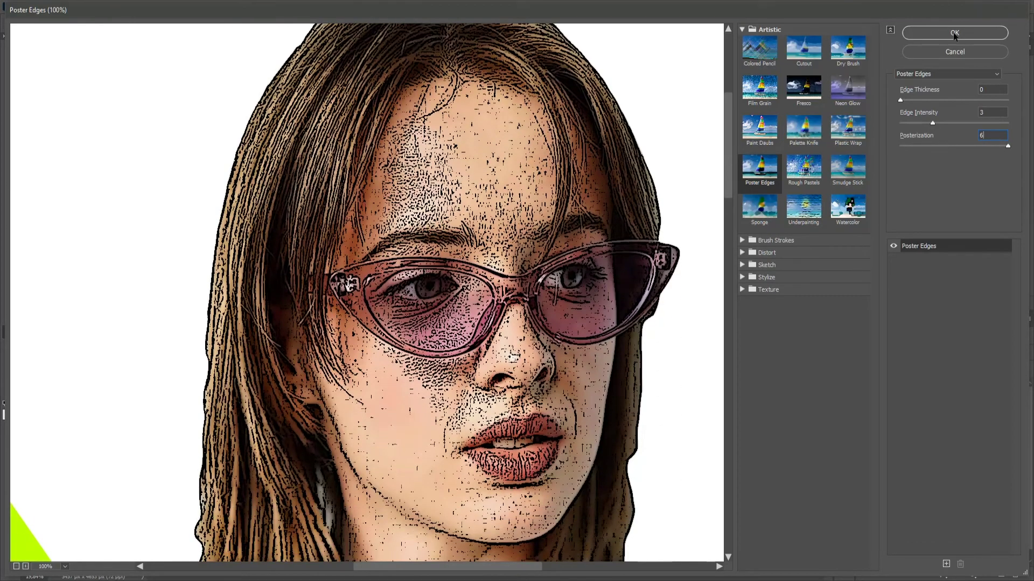
{"action": "left_click", "coordinate": [954, 34]}
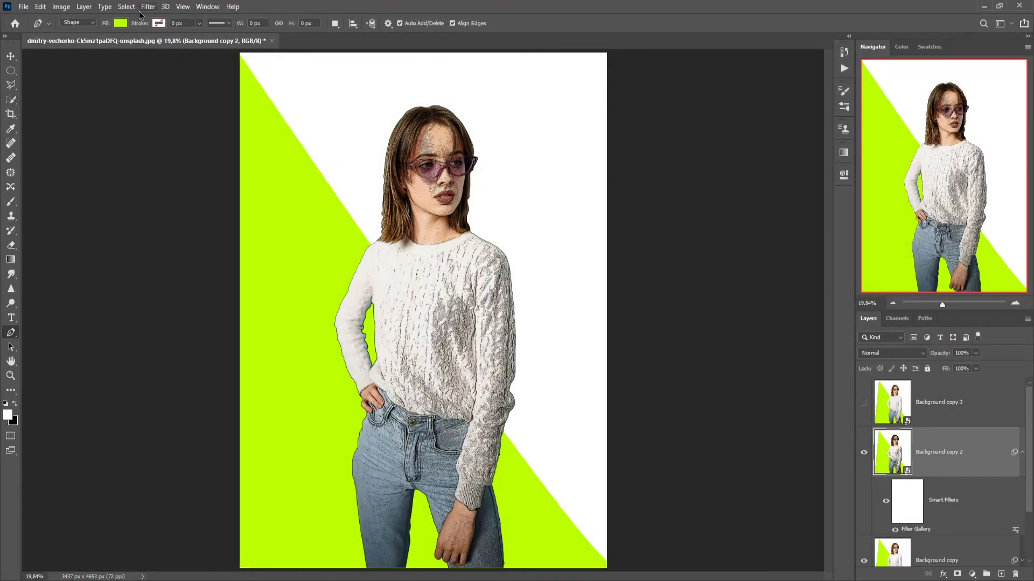
Apply Oil Paint to Background copy 2 at Stylization 4,0, Cleanliness 3,0, Scale 0,1
{"action": "left_click", "coordinate": [149, 7]}
{"action": "mouse_move", "coordinate": [314, 413]}
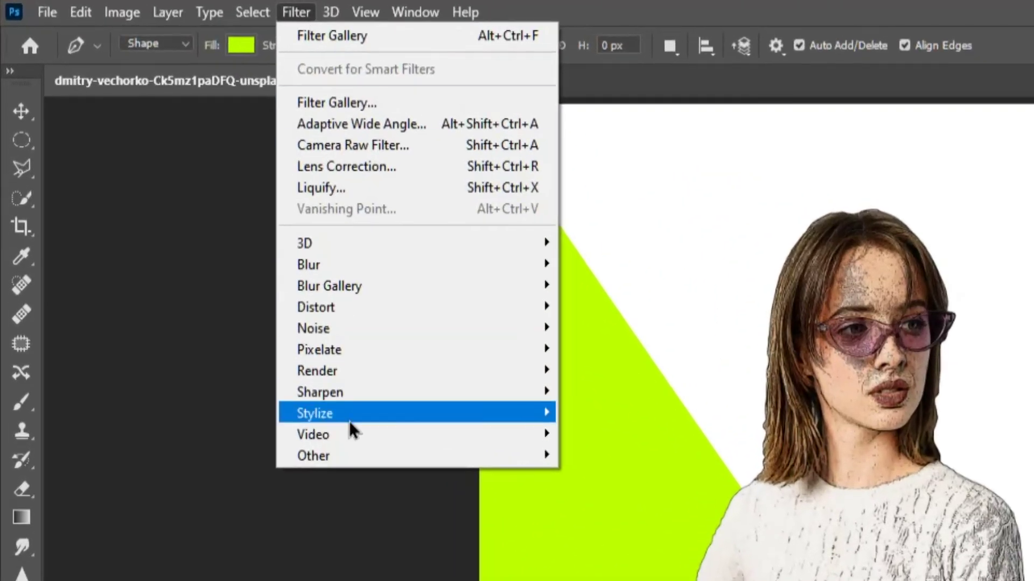
{"action": "left_click", "coordinate": [613, 496]}
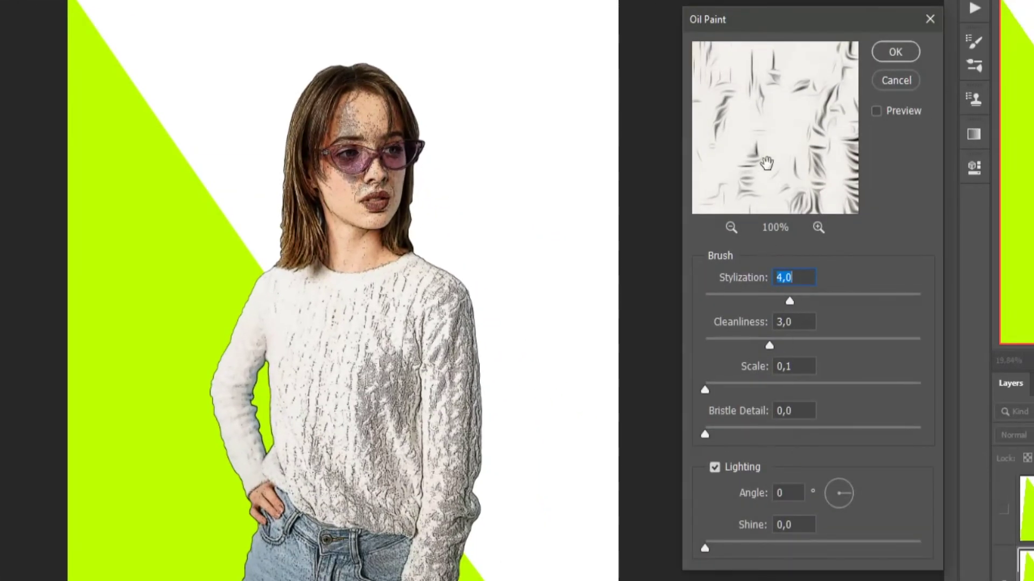
{"action": "left_click", "coordinate": [730, 227]}
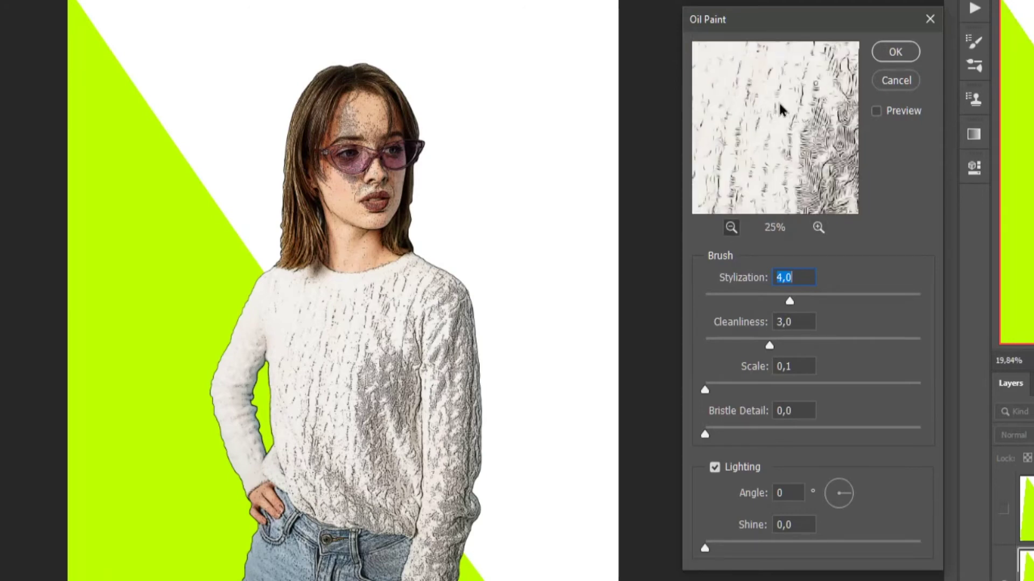
{"action": "left_click", "coordinate": [901, 52]}
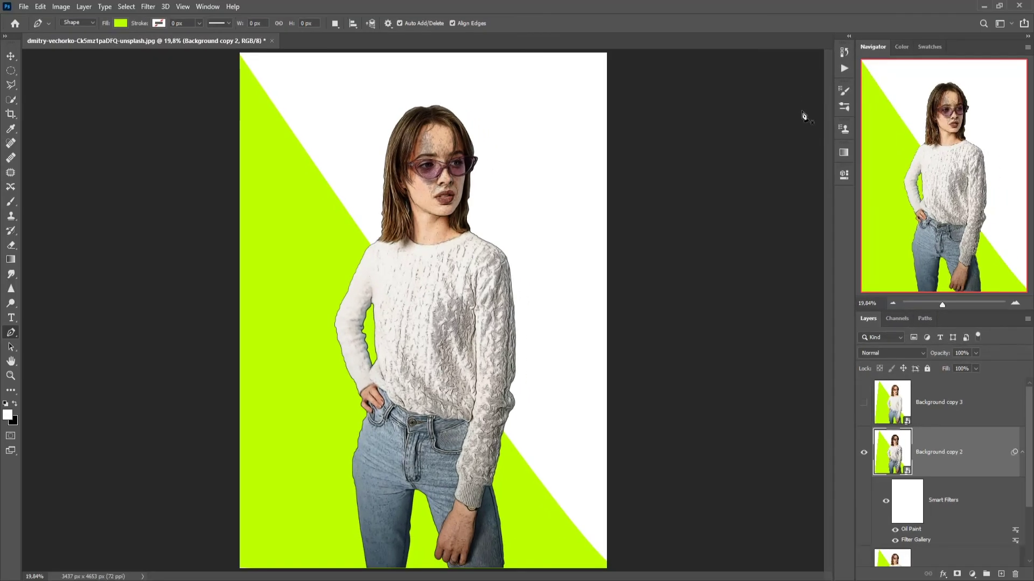
Set Background copy 2's blend mode to Overlay
{"action": "left_click", "coordinate": [926, 354]}
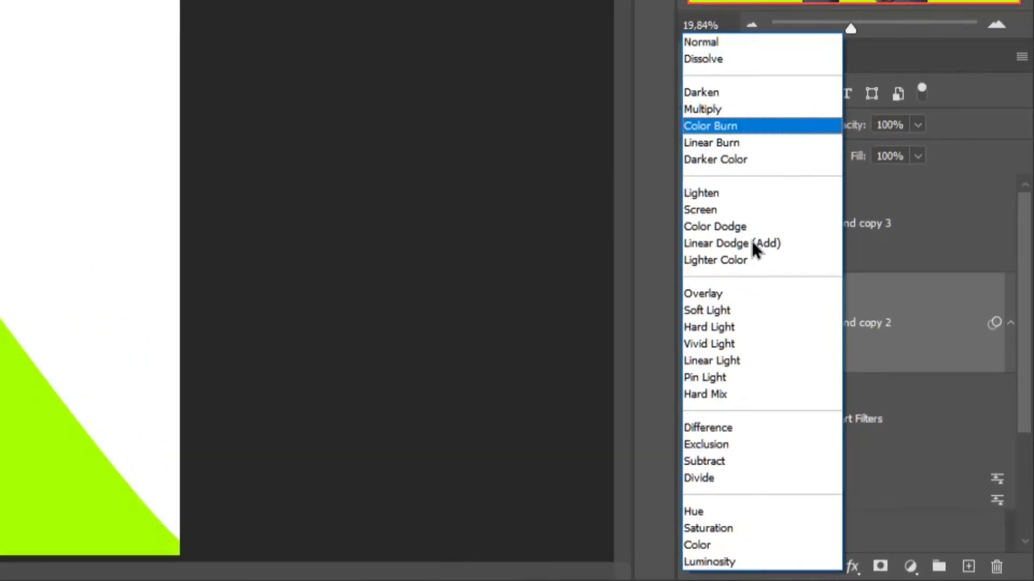
{"action": "left_click", "coordinate": [732, 295]}
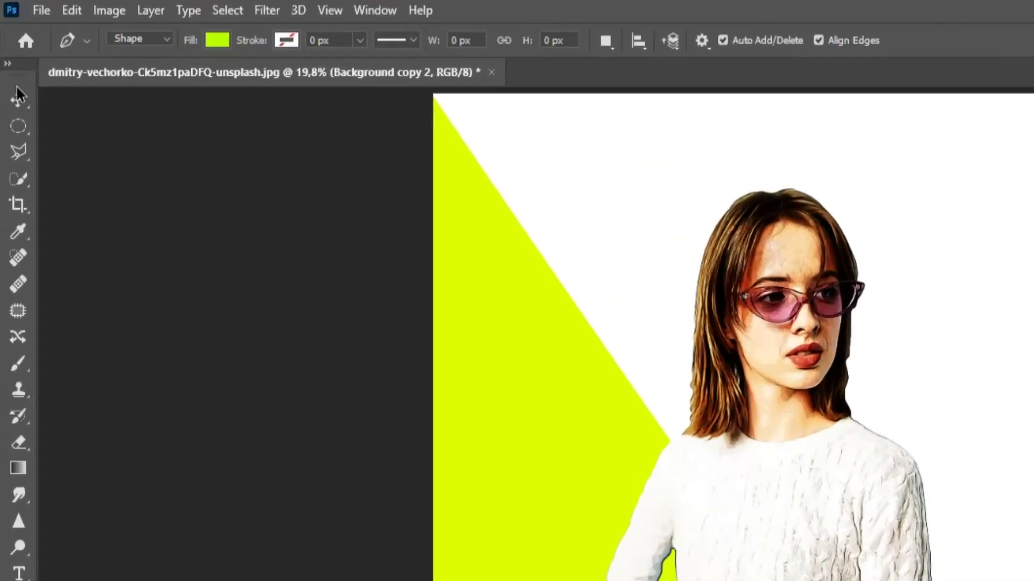
{"action": "key", "text": "v"}
{"action": "scroll", "coordinate": [436, 194], "scroll_direction": "up", "scroll_amount": 3}
{"action": "scroll", "coordinate": [436, 193], "scroll_direction": "up", "scroll_amount": 5}
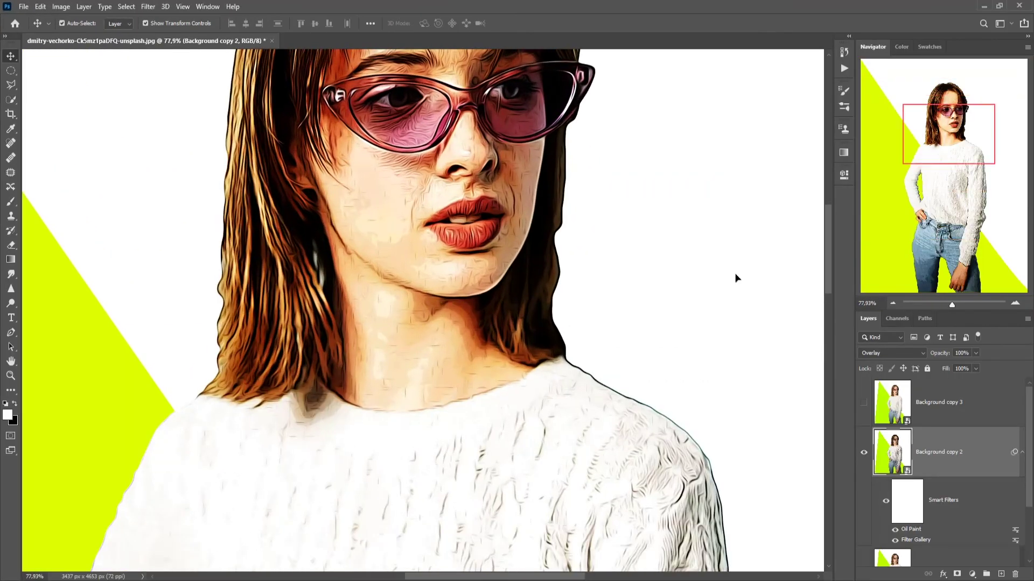
{"action": "left_click_drag", "start_coordinate": [828, 243], "coordinate": [829, 206]}
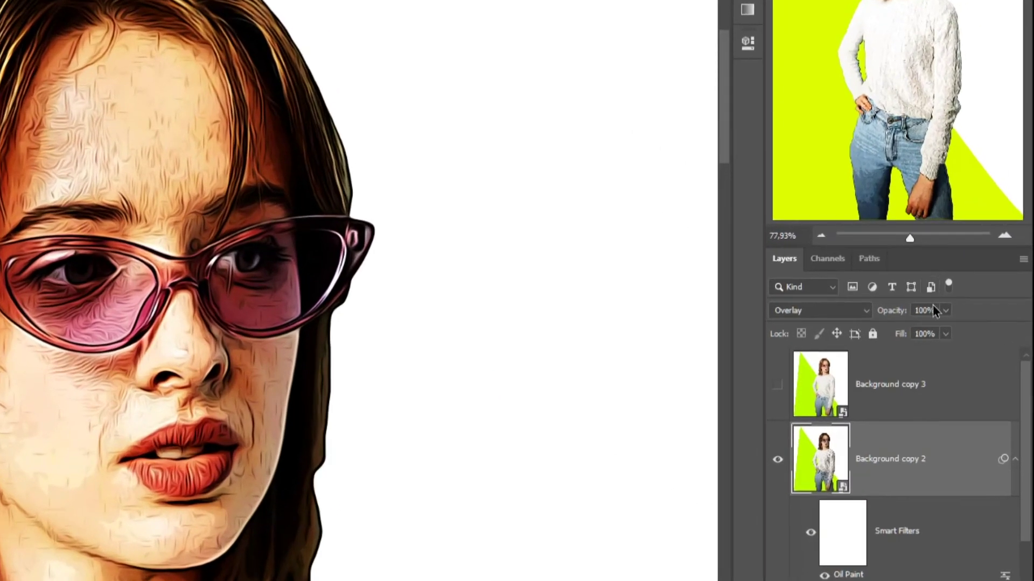
Lower Background copy 2's opacity to 40%
{"action": "left_click", "coordinate": [930, 311]}
{"action": "type", "text": "5"}
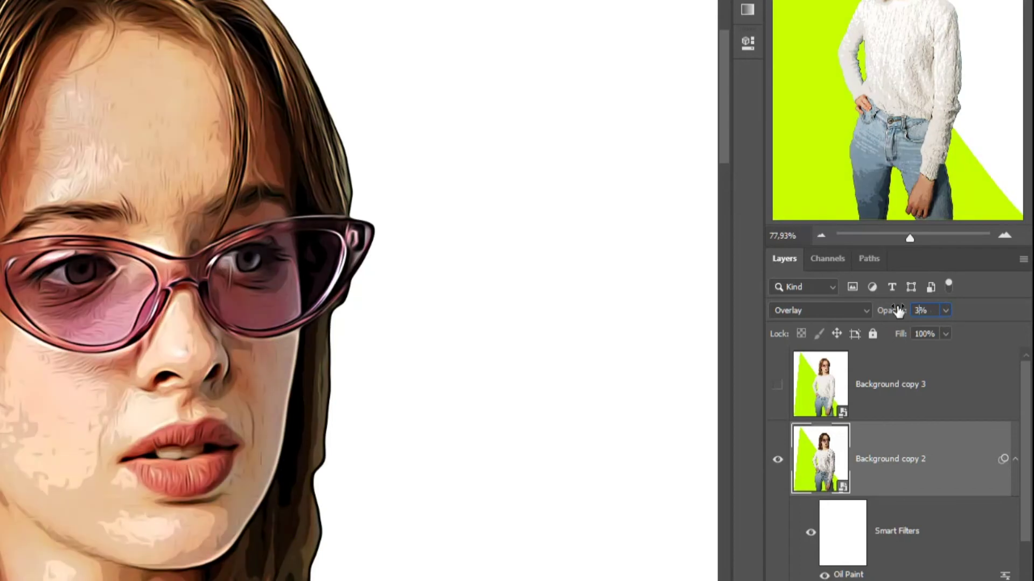
{"action": "key", "text": "BackSpace"}
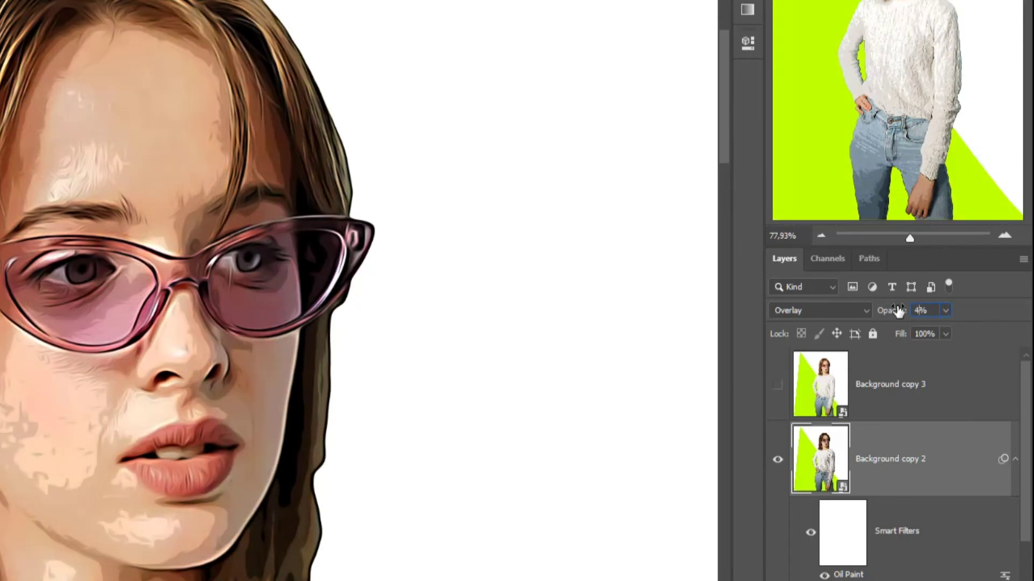
{"action": "type", "text": "0"}
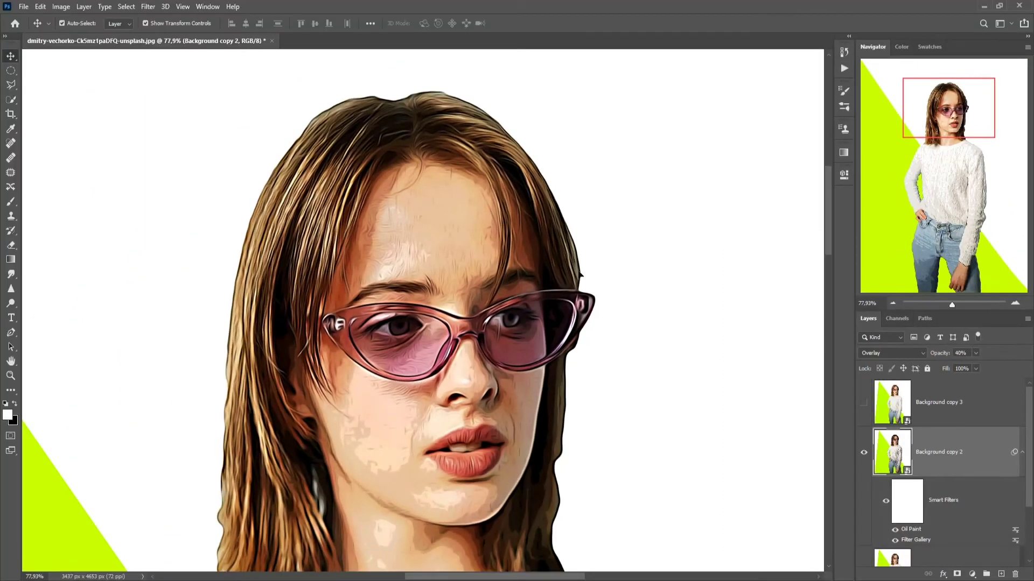
{"action": "scroll", "coordinate": [567, 283], "scroll_direction": "down", "scroll_amount": 3}
{"action": "scroll", "coordinate": [567, 284], "scroll_direction": "down", "scroll_amount": 3}
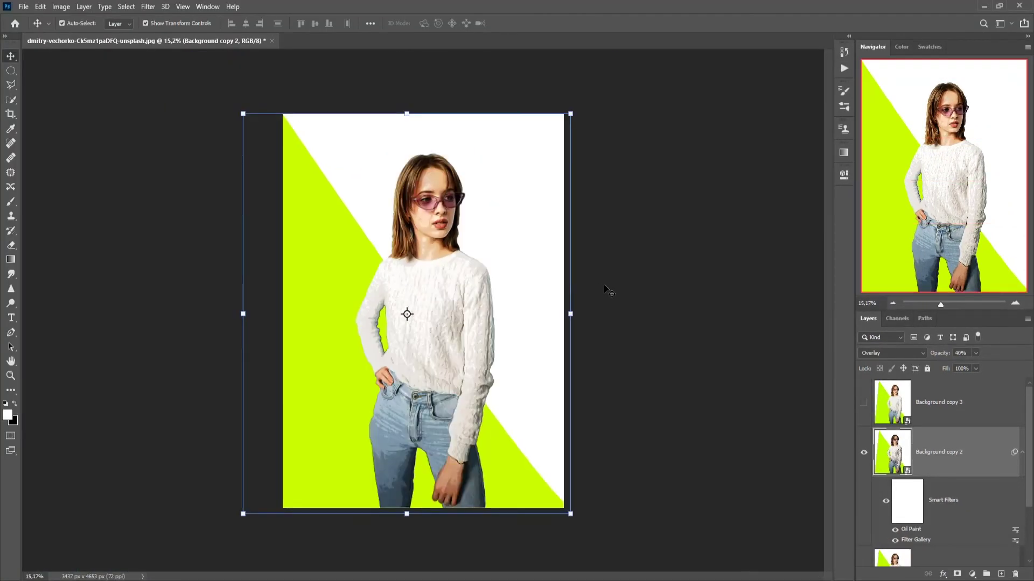
{"action": "scroll", "coordinate": [606, 292], "scroll_direction": "up", "scroll_amount": 2}
Show and select Background copy 3, then apply a 2-pixel High Pass filter
{"action": "left_click", "coordinate": [863, 403]}
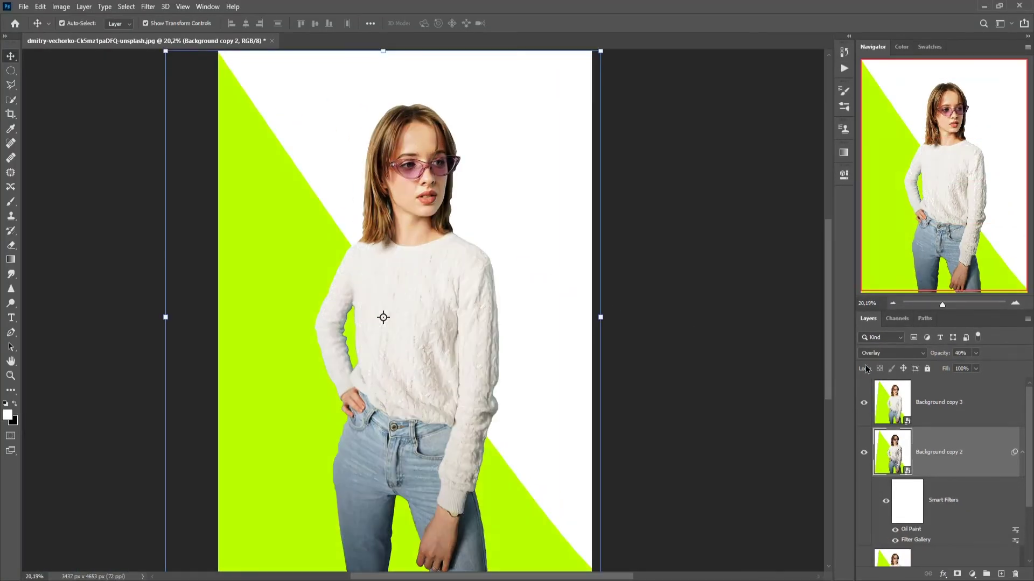
{"action": "left_click", "coordinate": [949, 409]}
{"action": "left_click", "coordinate": [148, 6]}
{"action": "mouse_move", "coordinate": [313, 454]}
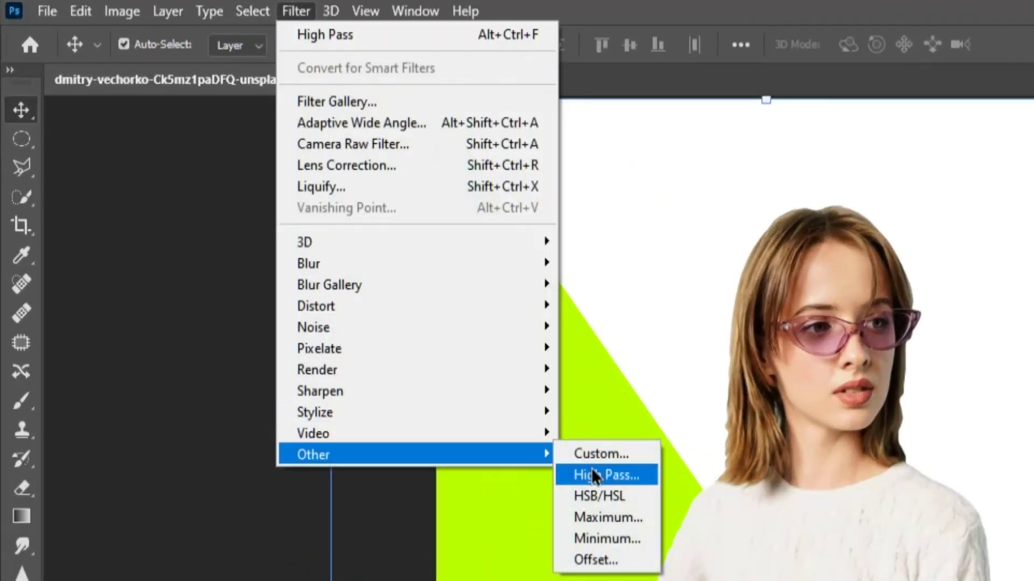
{"action": "left_click", "coordinate": [619, 477]}
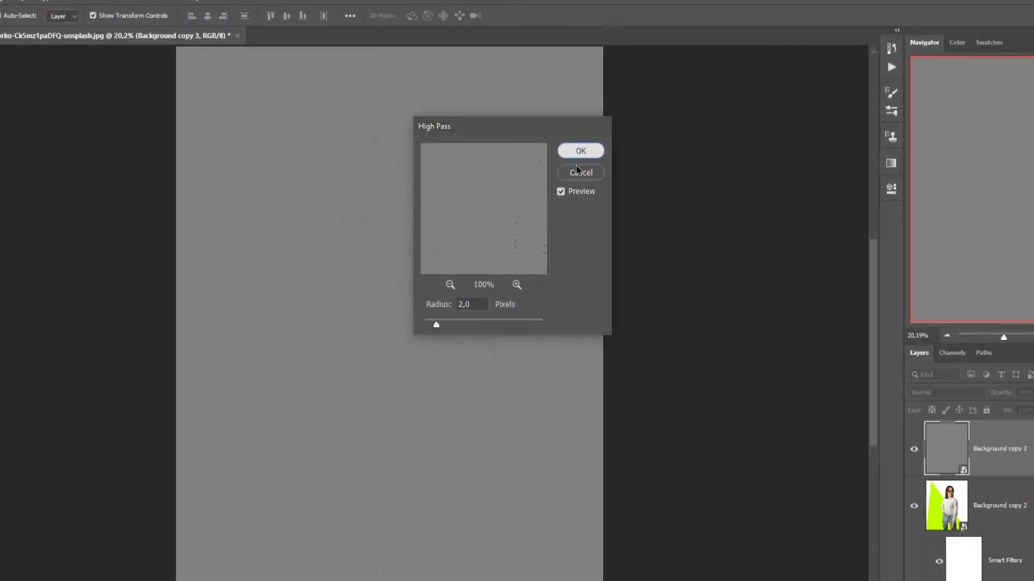
{"action": "left_click", "coordinate": [602, 177]}
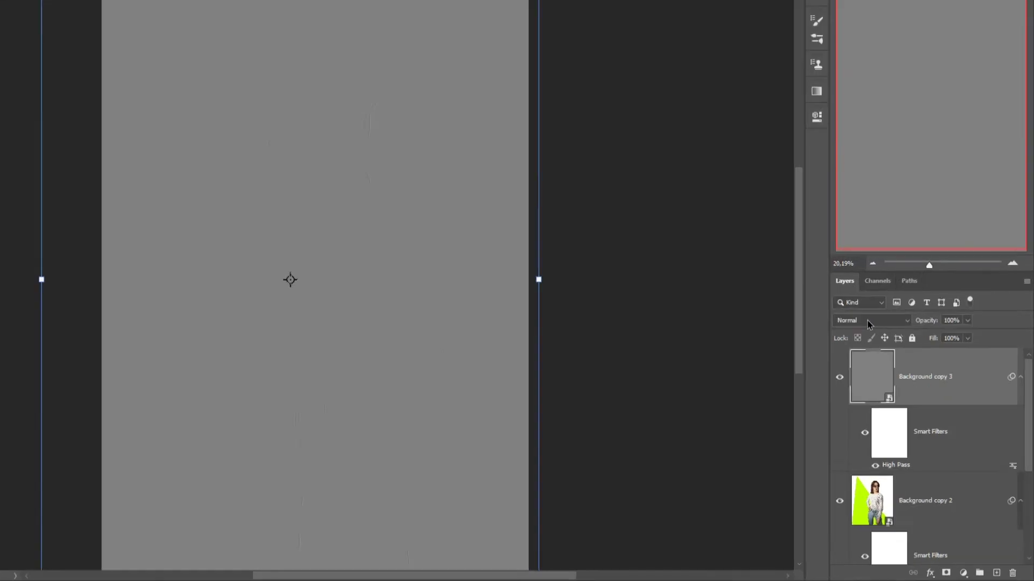
Set Background copy 3's blend mode to Overlay
{"action": "left_click", "coordinate": [889, 353]}
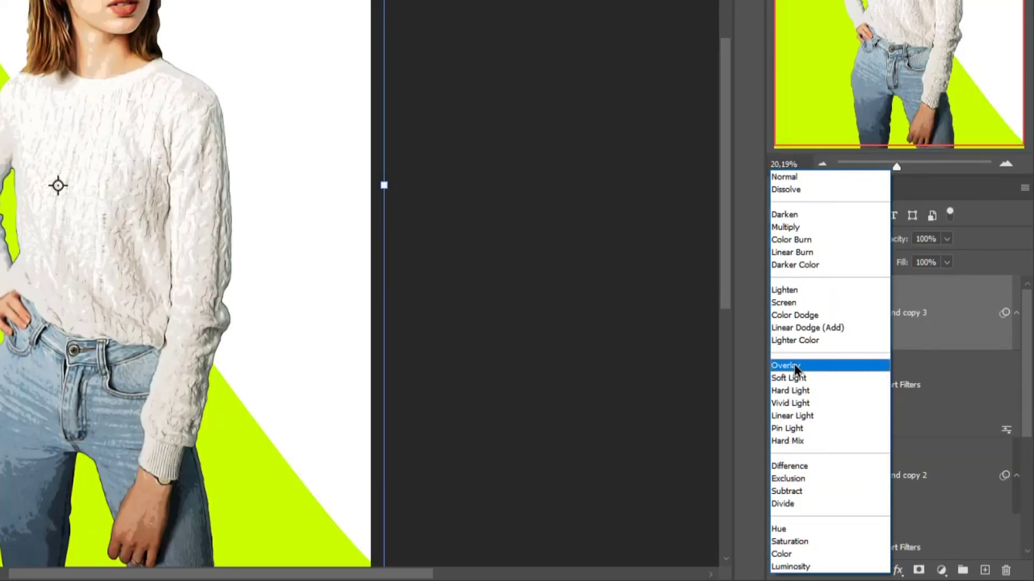
{"action": "left_click", "coordinate": [794, 365]}
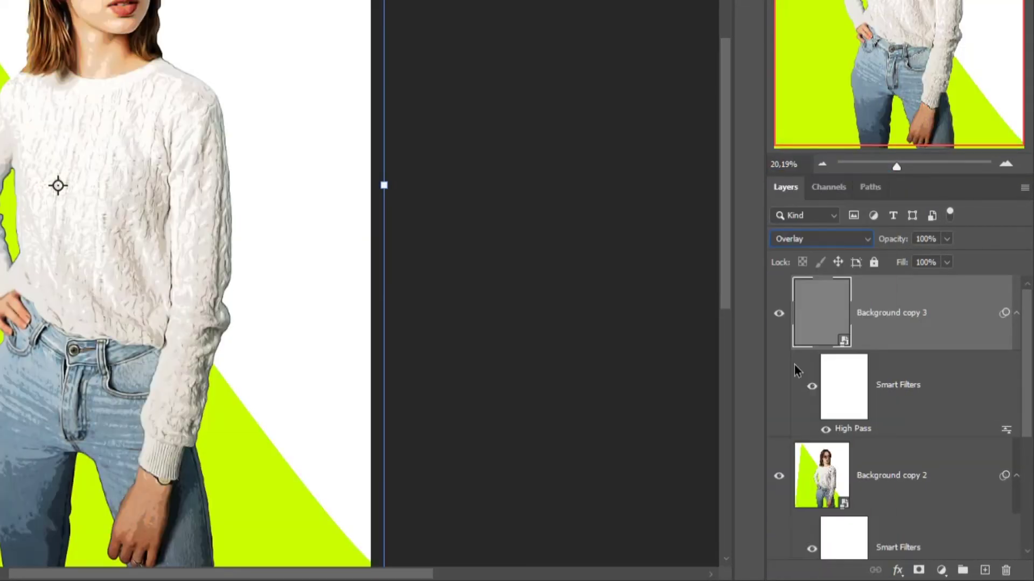
{"action": "left_click", "coordinate": [941, 571]}
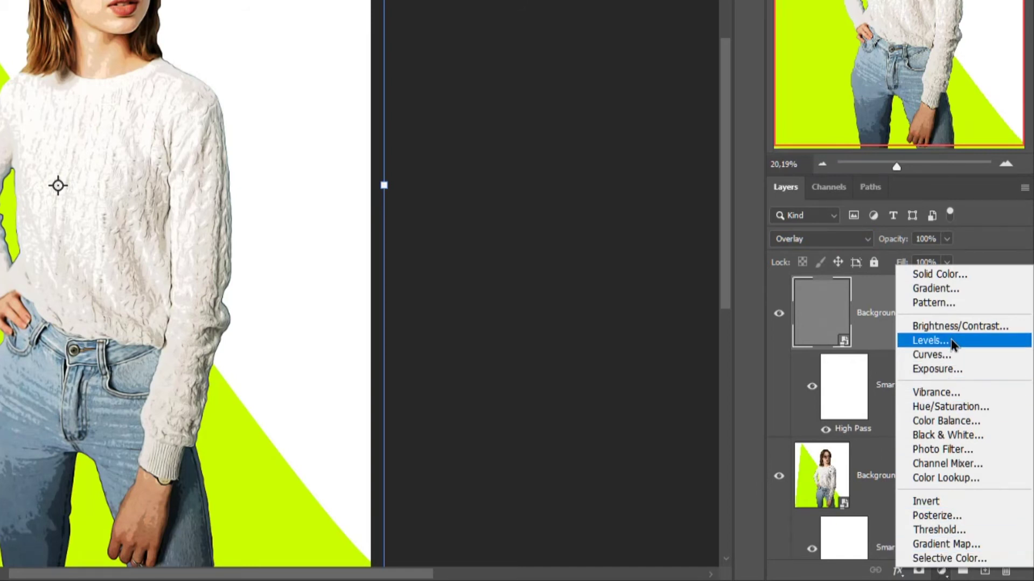
Add a Levels adjustment layer with input levels 7, 1,09 and 215
{"action": "left_click", "coordinate": [930, 340]}
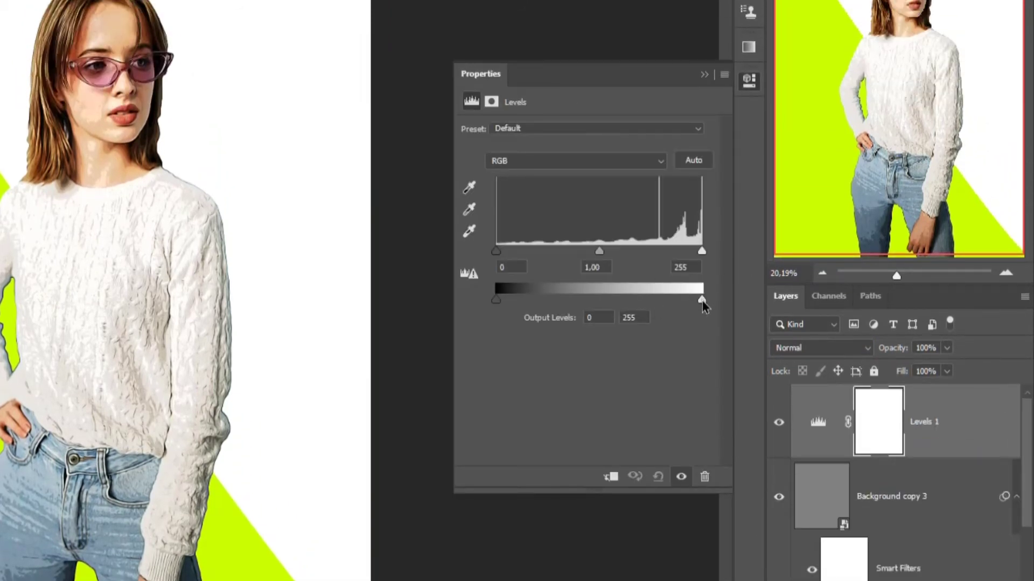
{"action": "left_click_drag", "start_coordinate": [702, 250], "coordinate": [674, 250]}
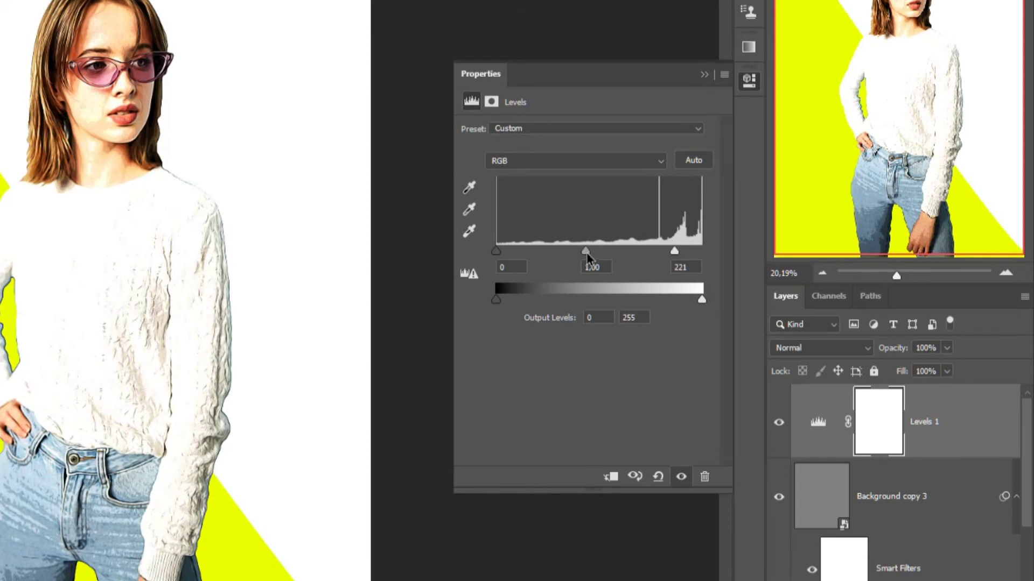
{"action": "mouse_move", "coordinate": [587, 255]}
{"action": "left_mouse_down"}
{"action": "mouse_move", "coordinate": [608, 253]}
{"action": "mouse_move", "coordinate": [587, 254]}
{"action": "left_mouse_up"}
{"action": "left_click_drag", "start_coordinate": [495, 252], "coordinate": [510, 252]}
{"action": "left_click_drag", "start_coordinate": [593, 251], "coordinate": [573, 252]}
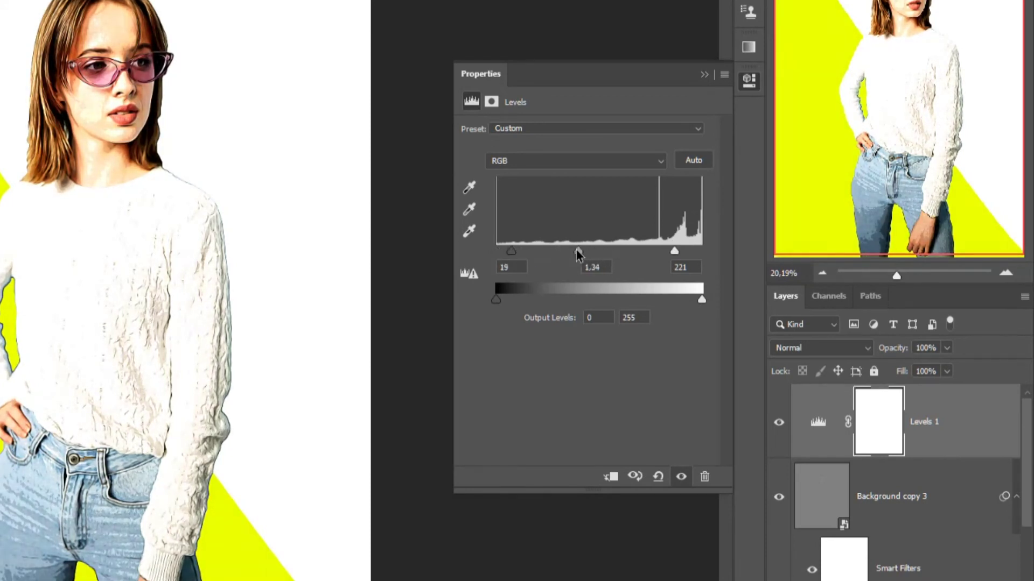
{"action": "mouse_move", "coordinate": [674, 252]}
{"action": "left_mouse_down"}
{"action": "mouse_move", "coordinate": [655, 252]}
{"action": "mouse_move", "coordinate": [670, 256]}
{"action": "left_mouse_up"}
{"action": "mouse_move", "coordinate": [580, 252]}
{"action": "left_mouse_down"}
{"action": "mouse_move", "coordinate": [614, 253]}
{"action": "mouse_move", "coordinate": [589, 256]}
{"action": "left_mouse_up"}
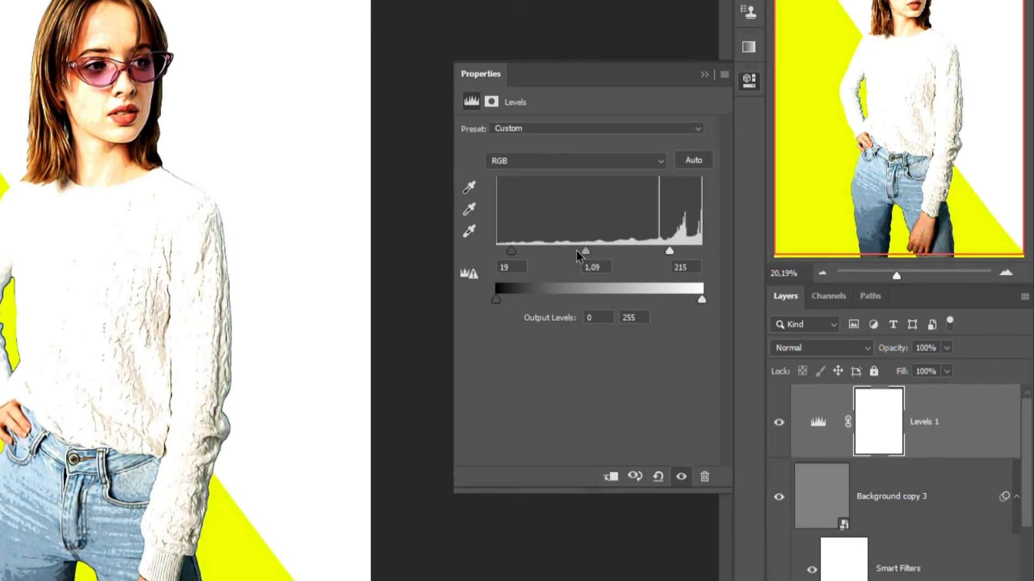
{"action": "left_click_drag", "start_coordinate": [511, 252], "coordinate": [503, 252]}
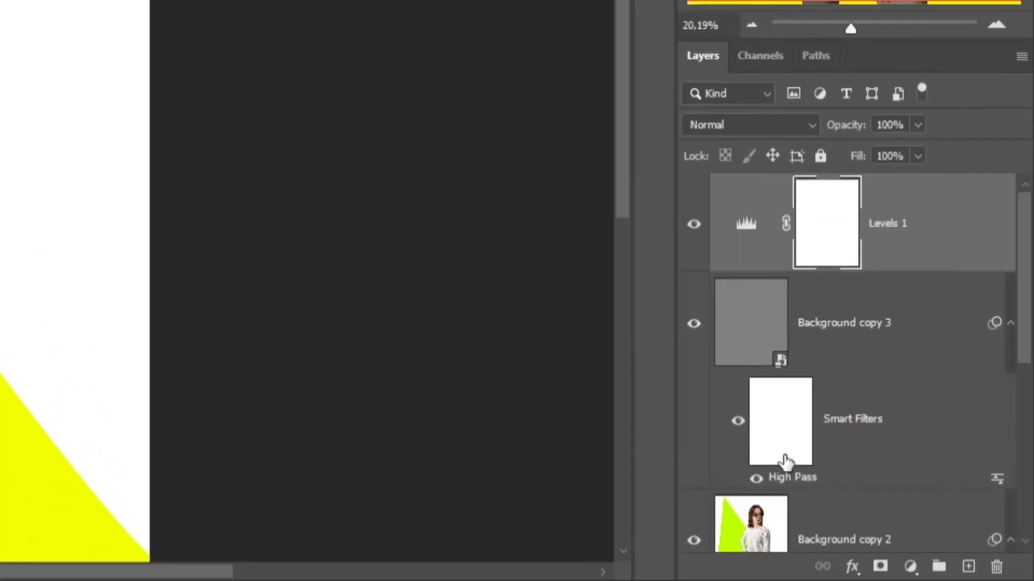
Add a Vibrance layer at Vibrance +10, Saturation +4 and close its properties
{"action": "left_click", "coordinate": [911, 570]}
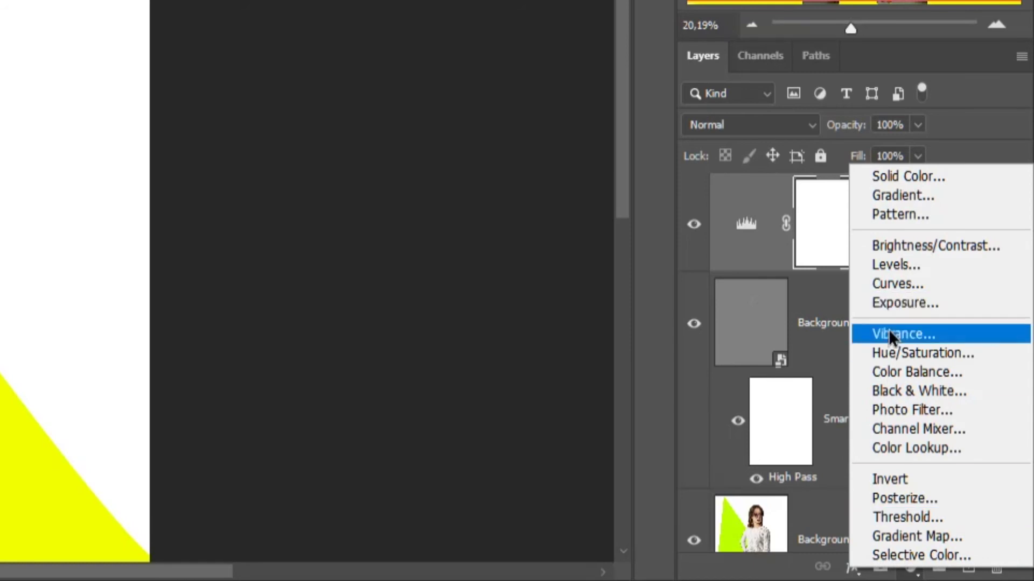
{"action": "left_click", "coordinate": [893, 335]}
{"action": "mouse_move", "coordinate": [596, 147]}
{"action": "left_mouse_down"}
{"action": "mouse_move", "coordinate": [637, 151]}
{"action": "mouse_move", "coordinate": [612, 147]}
{"action": "mouse_move", "coordinate": [569, 182]}
{"action": "mouse_move", "coordinate": [615, 183]}
{"action": "mouse_move", "coordinate": [593, 184]}
{"action": "mouse_move", "coordinate": [599, 150]}
{"action": "left_mouse_up"}
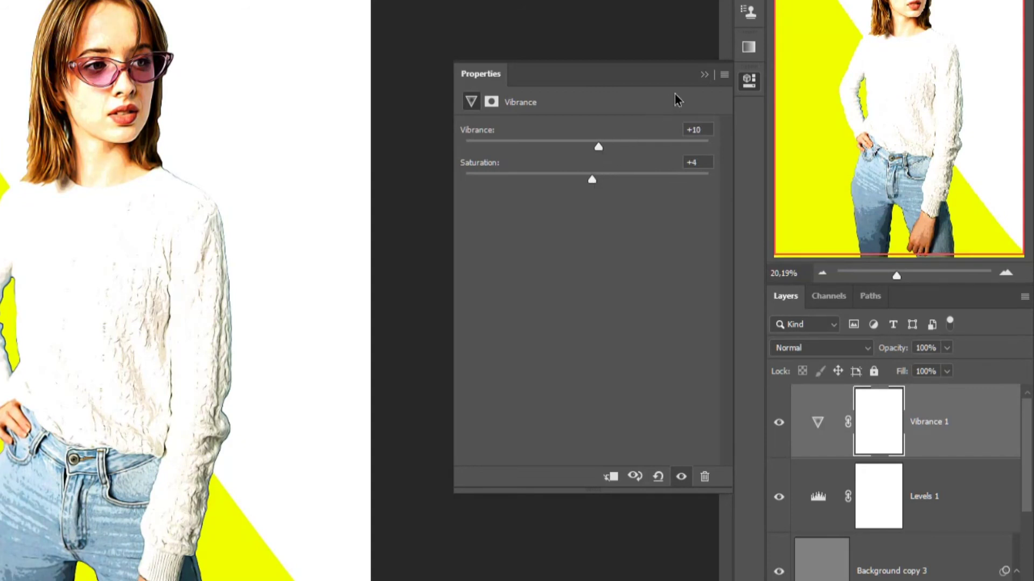
{"action": "left_click", "coordinate": [705, 74]}
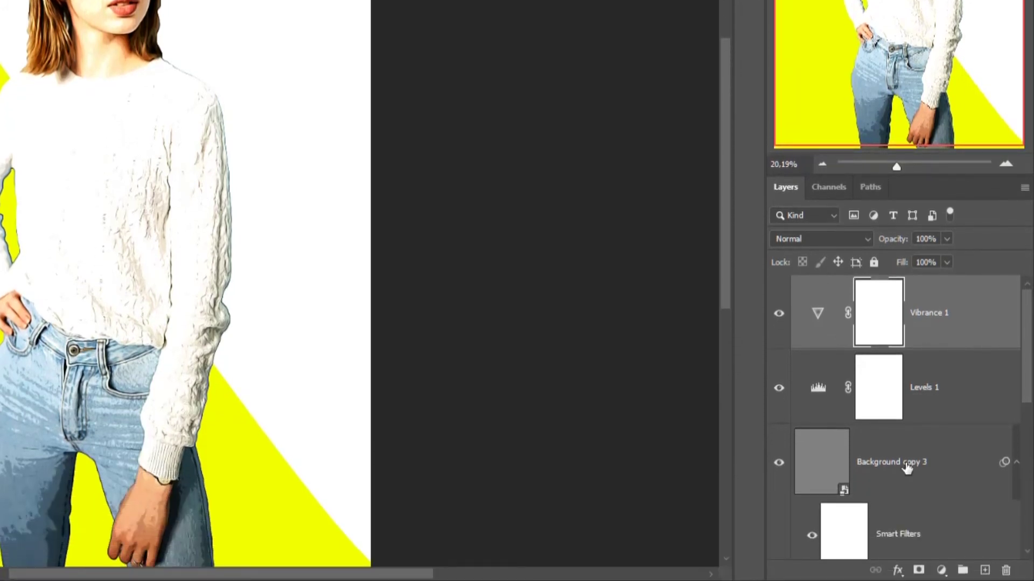
Add a Color Lookup adjustment layer using the 3Strip.look LUT
{"action": "left_click", "coordinate": [942, 570]}
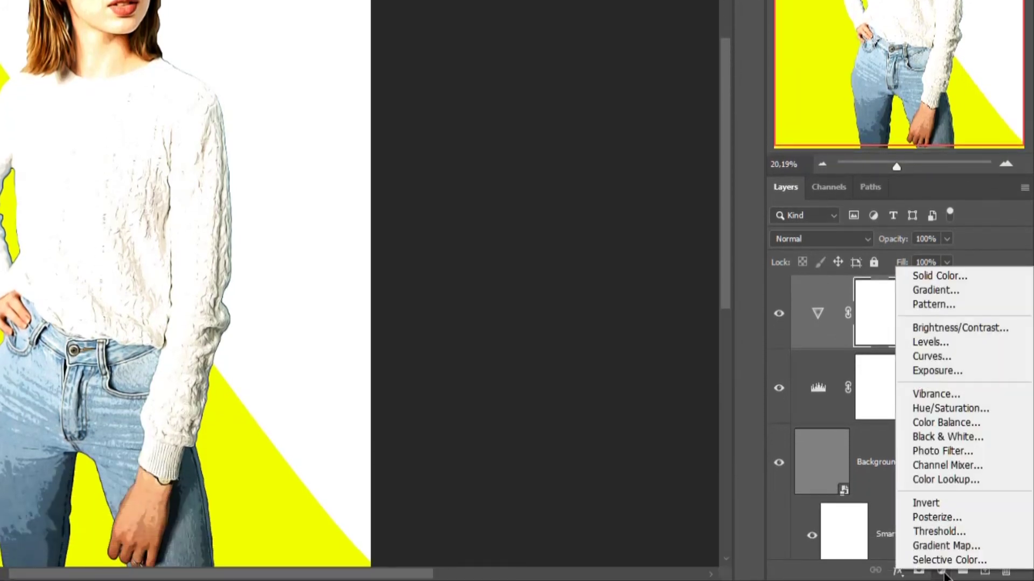
{"action": "left_click", "coordinate": [940, 479]}
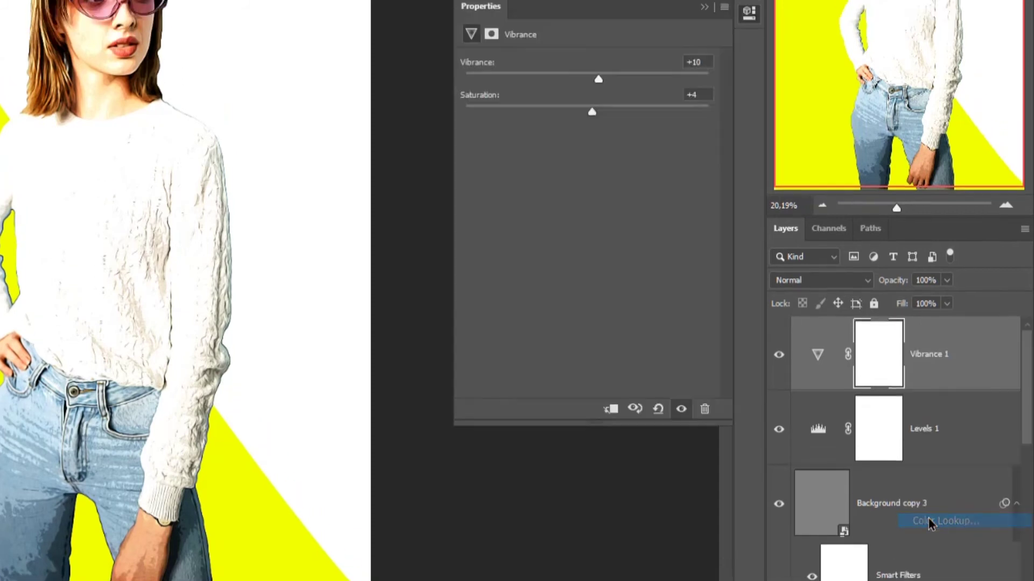
{"action": "left_click", "coordinate": [569, 88]}
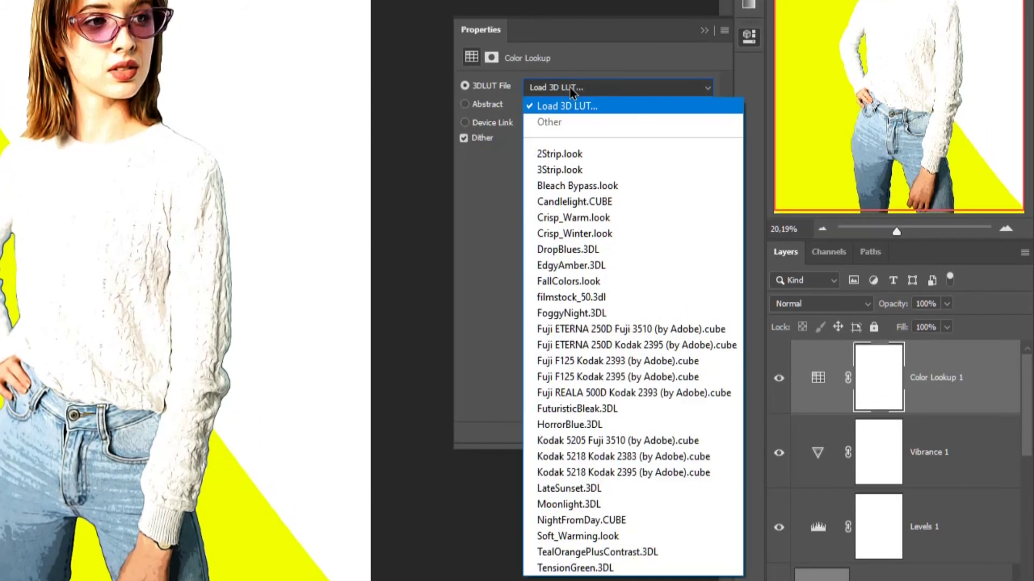
{"action": "left_click", "coordinate": [568, 171]}
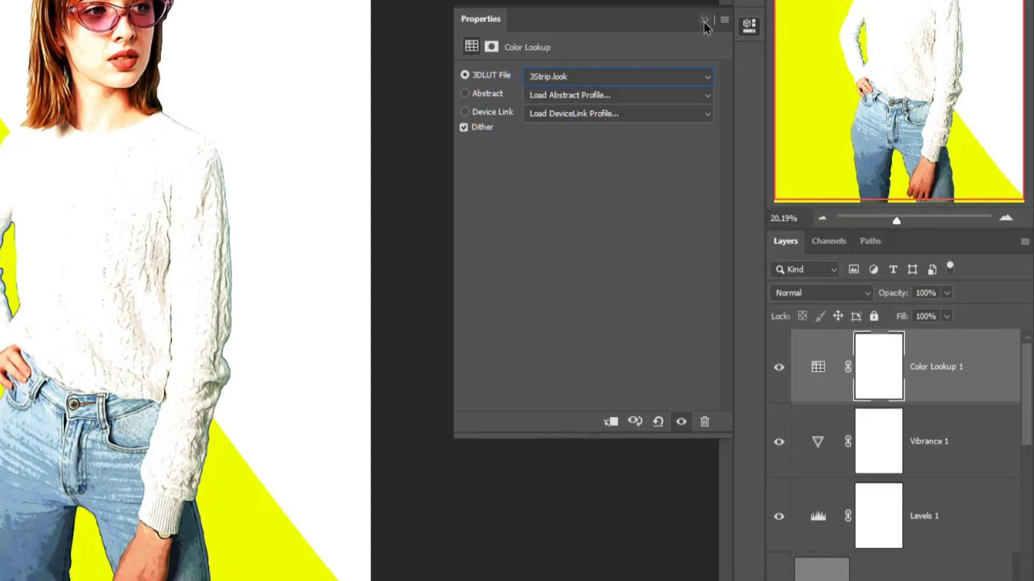
{"action": "left_click", "coordinate": [703, 22]}
Set Color Lookup 1 to 50% opacity, then select it with Vibrance 1 and Levels 1
{"action": "left_click", "coordinate": [891, 241]}
{"action": "type", "text": "50"}
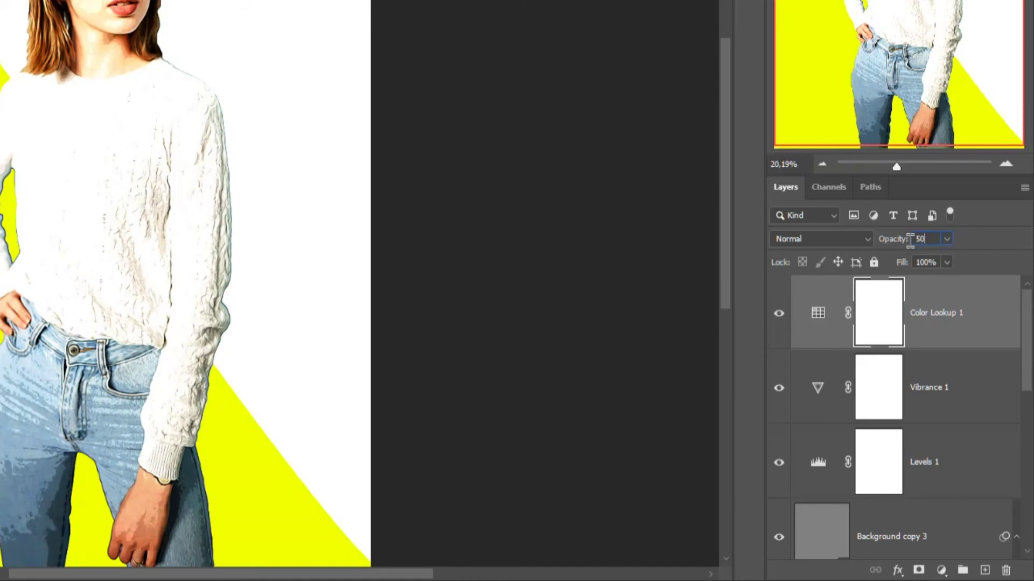
{"action": "left_click", "coordinate": [968, 393]}
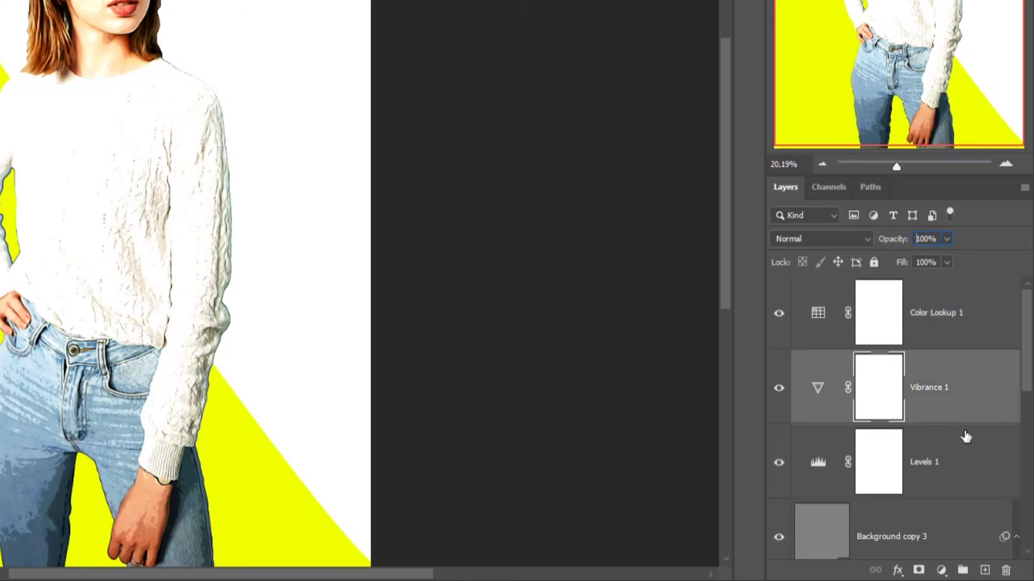
{"action": "left_click", "coordinate": [947, 335]}
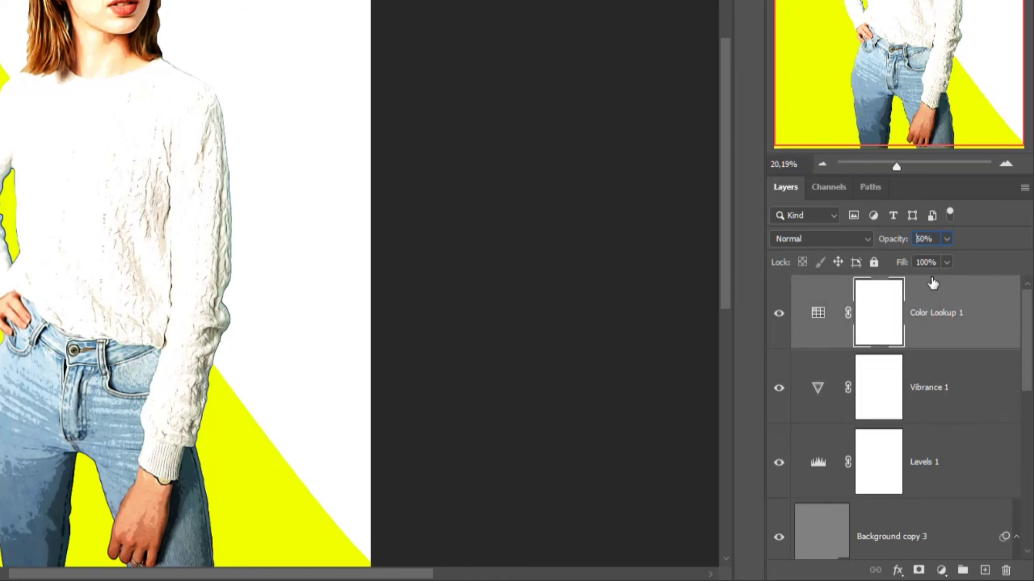
{"action": "left_click", "coordinate": [962, 377], "text": "shift"}
{"action": "left_click", "coordinate": [964, 457], "text": "shift"}
Select every layer from Color Lookup 1 down to Background copy and group them as Group 1
{"action": "left_click_drag", "start_coordinate": [1027, 359], "coordinate": [1010, 415]}
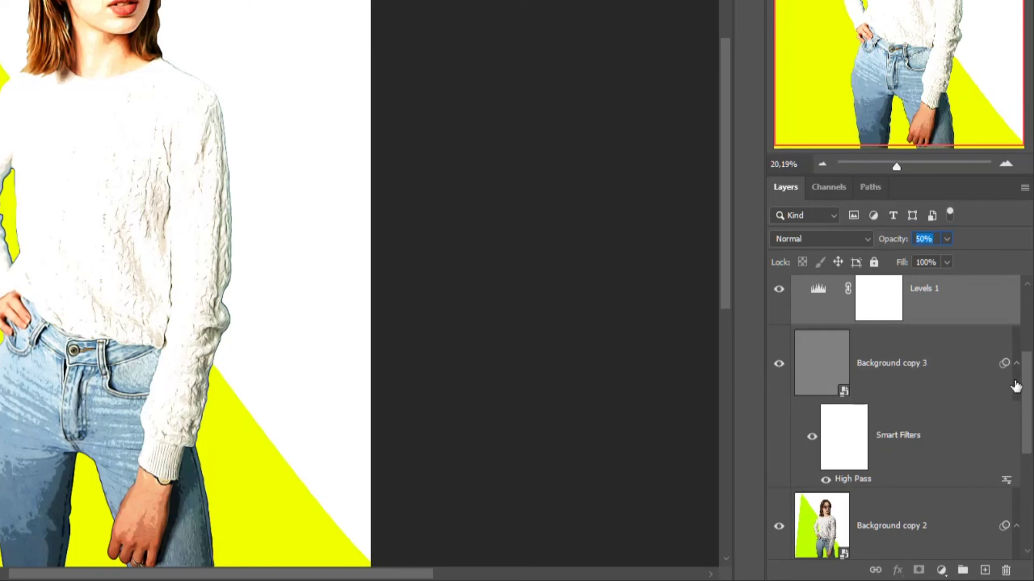
{"action": "left_click_drag", "start_coordinate": [1029, 393], "coordinate": [1022, 440]}
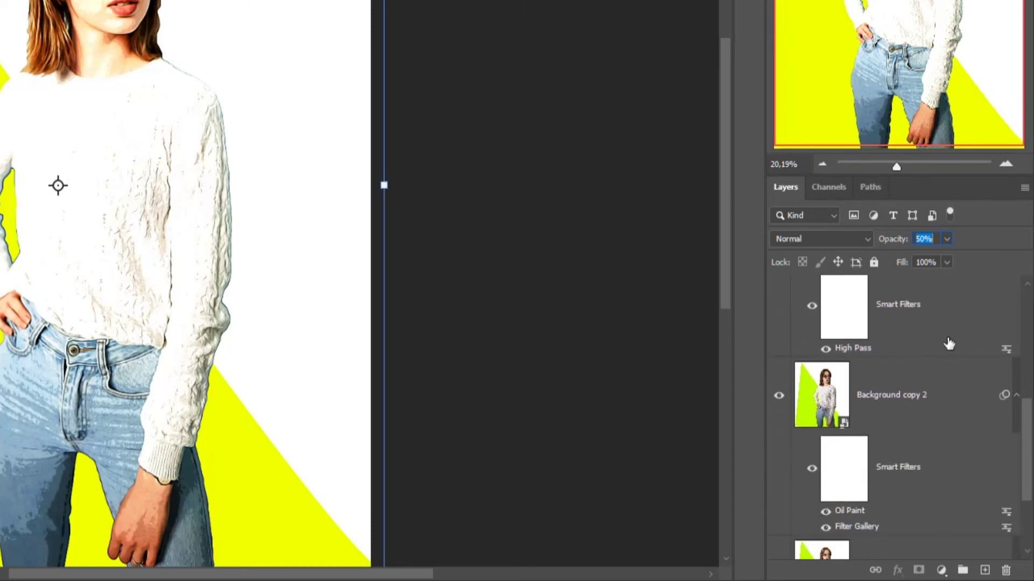
{"action": "left_click_drag", "start_coordinate": [1028, 430], "coordinate": [1026, 396]}
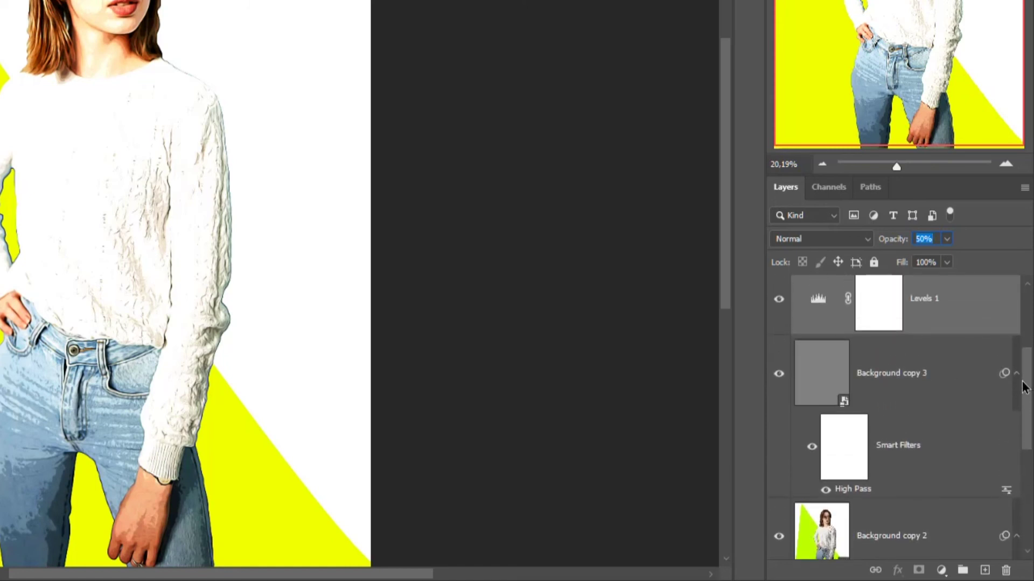
{"action": "left_click", "coordinate": [939, 335]}
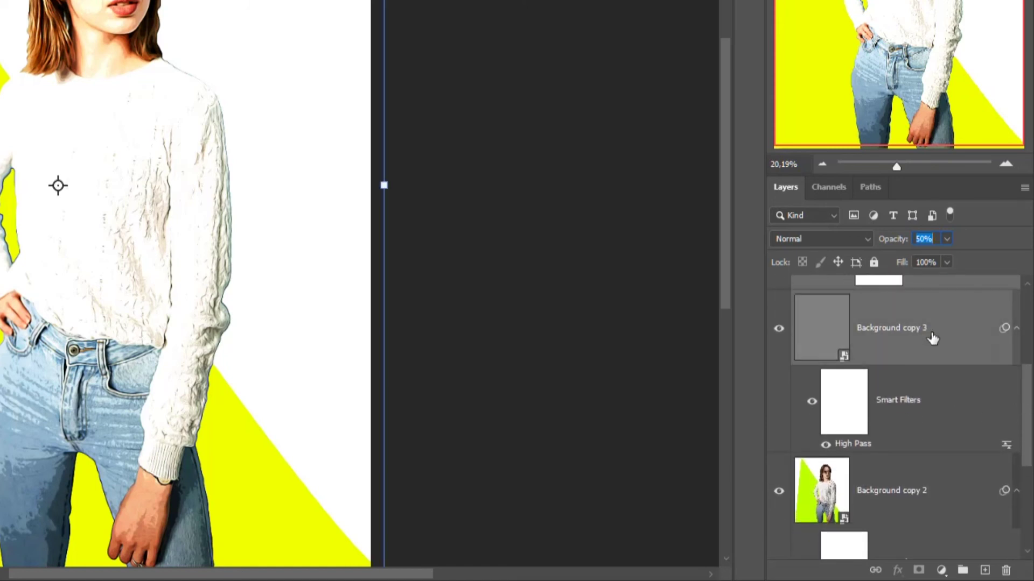
{"action": "left_click", "coordinate": [954, 492]}
{"action": "mouse_move", "coordinate": [1029, 415]}
{"action": "left_mouse_down"}
{"action": "mouse_move", "coordinate": [1025, 499]}
{"action": "mouse_move", "coordinate": [963, 570]}
{"action": "left_mouse_up"}
{"action": "left_click", "coordinate": [941, 460]}
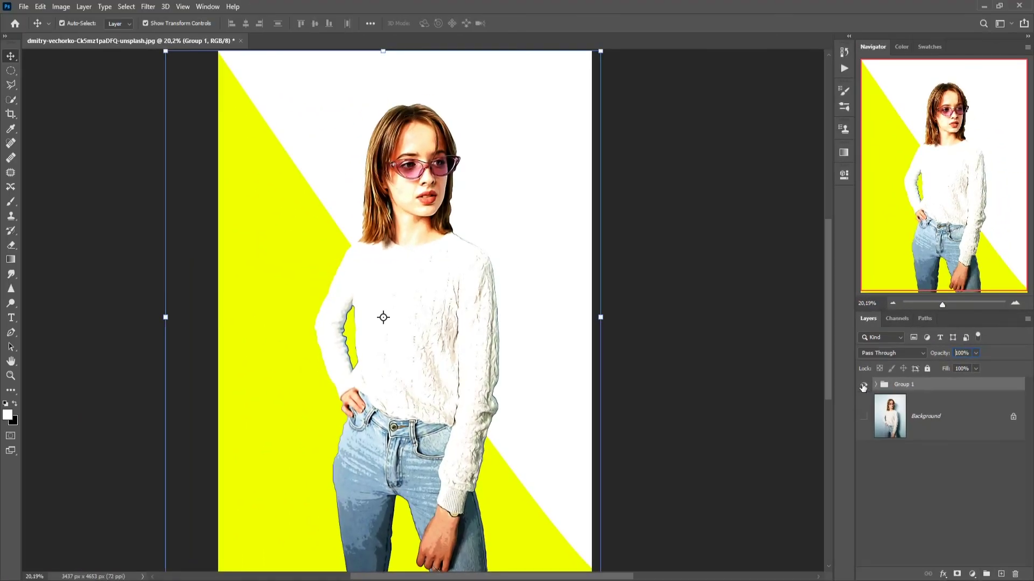
{"action": "left_click", "coordinate": [864, 385]}
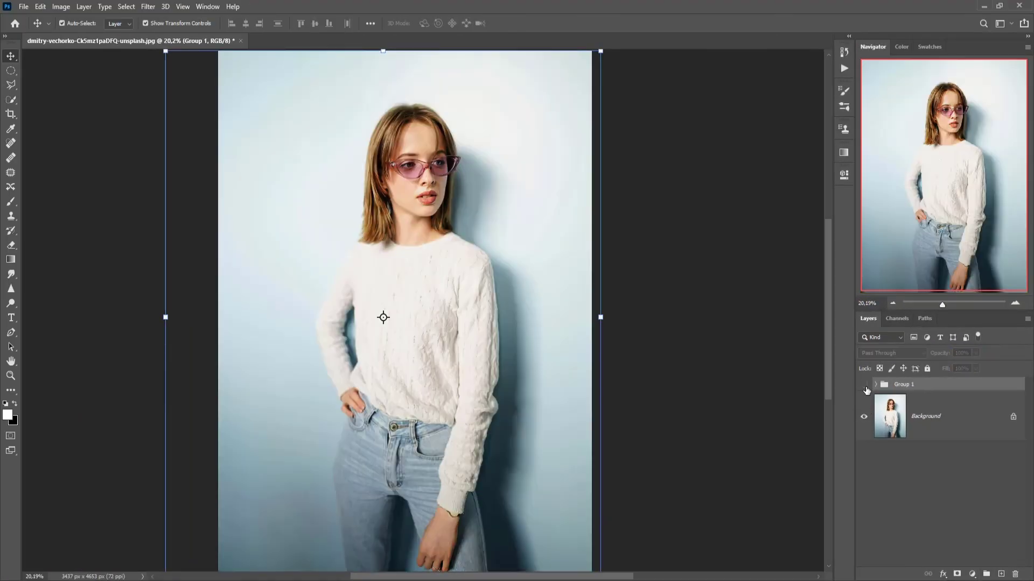
{"action": "left_click", "coordinate": [865, 386]}
{"action": "key", "text": "ctrl+0"}
{"action": "key", "text": "l"}
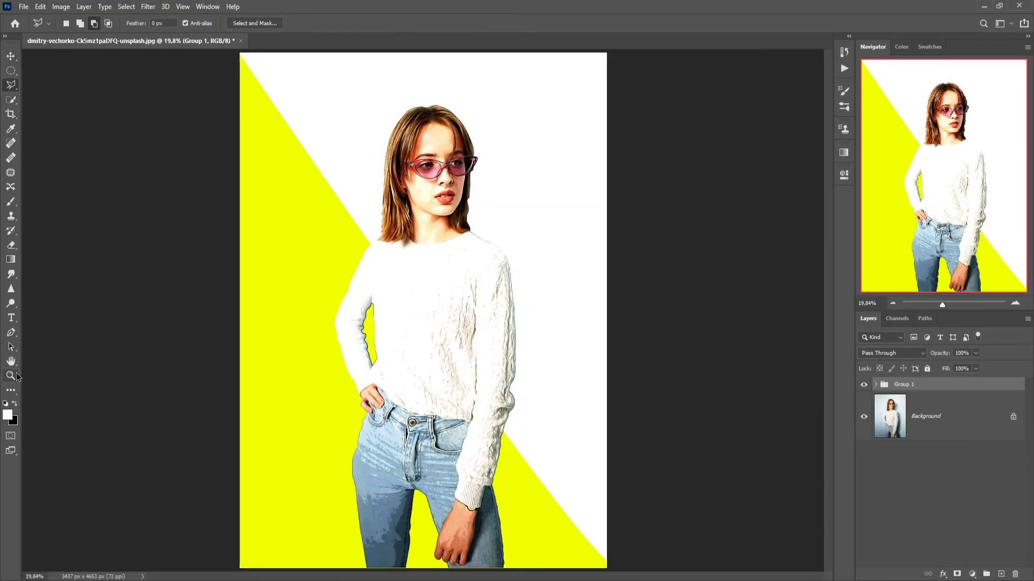
{"action": "left_click", "coordinate": [16, 375]}
{"action": "left_click_drag", "start_coordinate": [441, 207], "coordinate": [473, 218]}
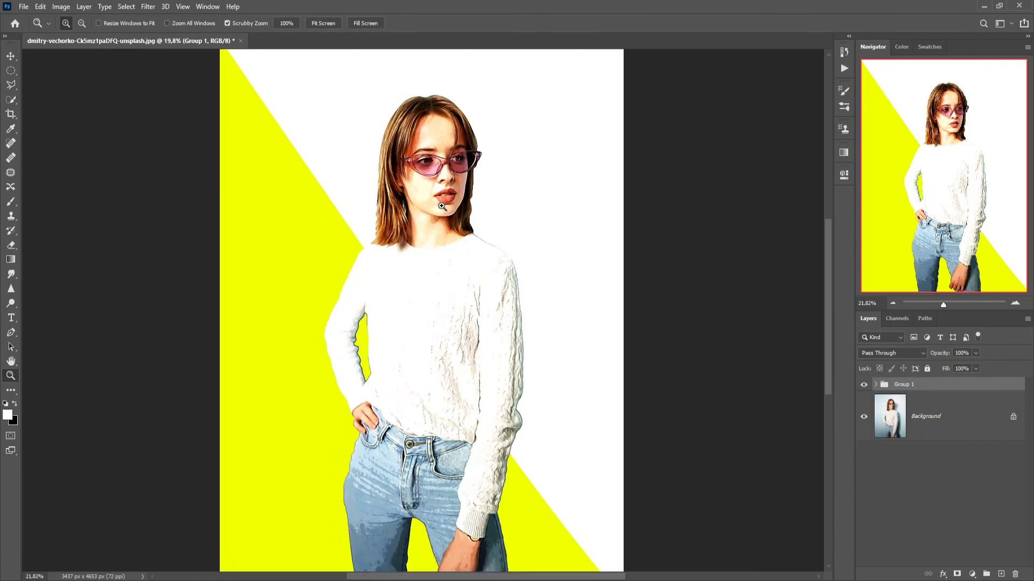
{"action": "scroll", "coordinate": [828, 240], "scroll_direction": "up", "scroll_amount": 5}
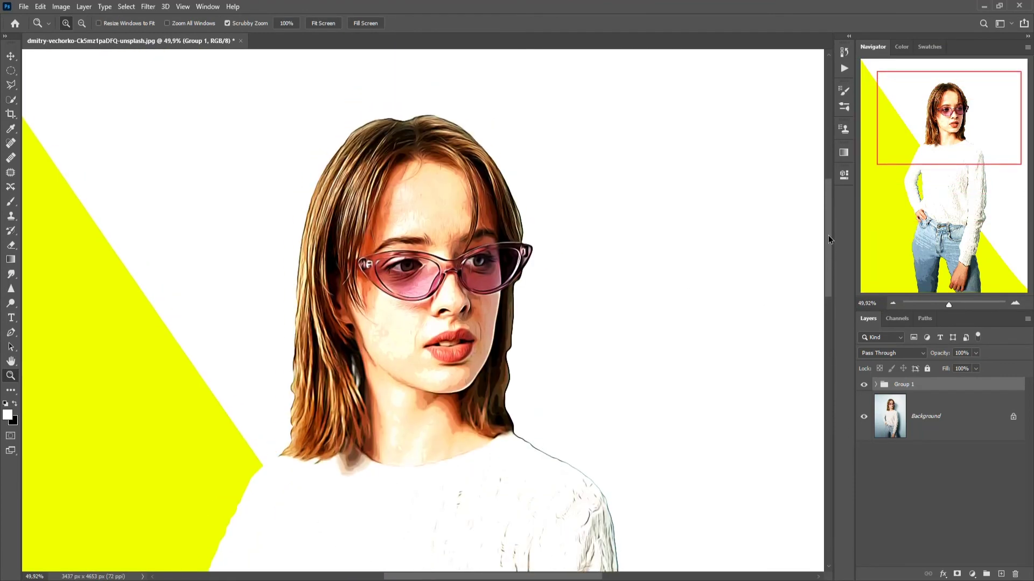
{"action": "scroll", "coordinate": [569, 337], "scroll_direction": "down", "scroll_amount": 2}
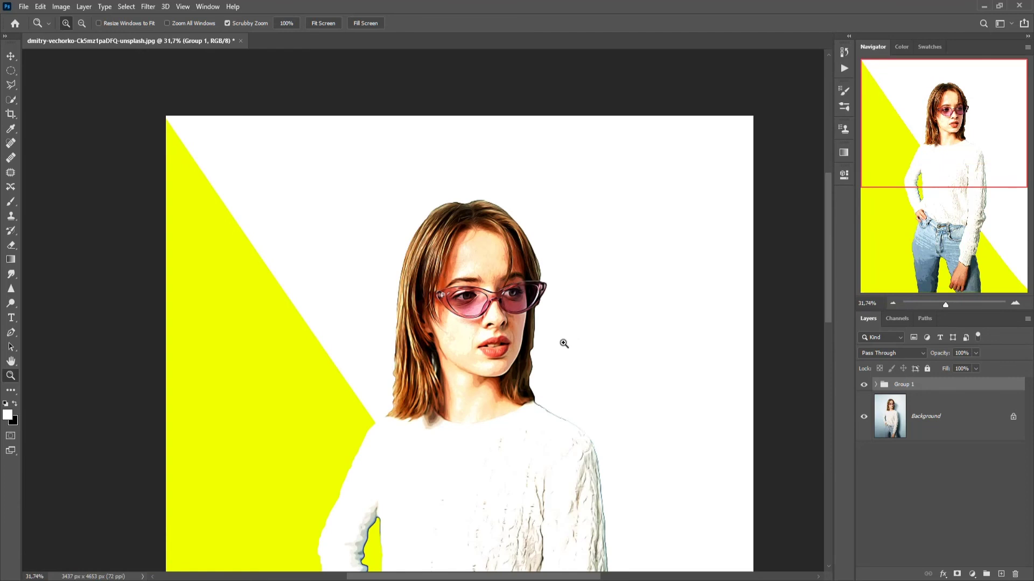
{"action": "scroll", "coordinate": [563, 343], "scroll_direction": "down", "scroll_amount": 2}
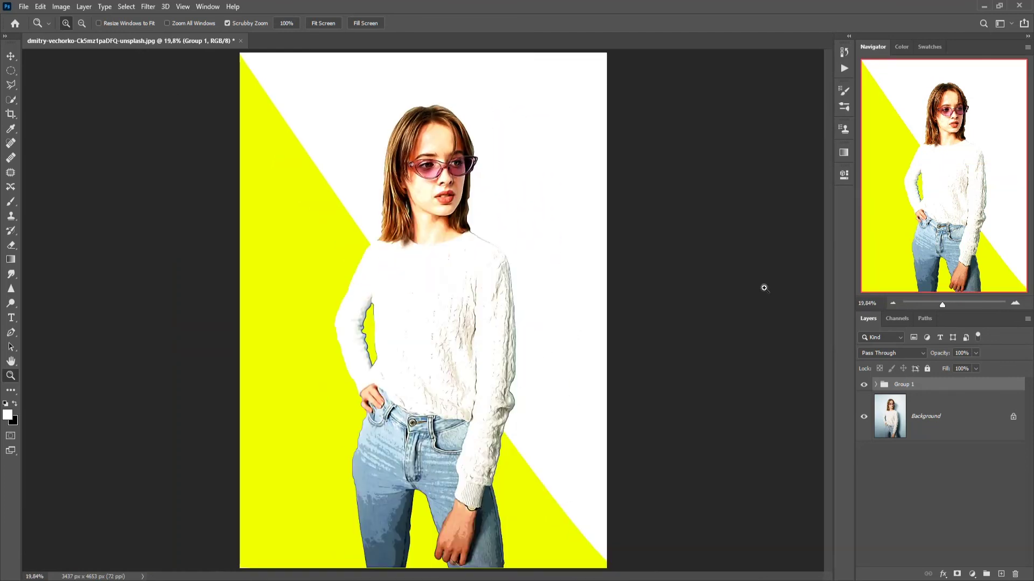
{"action": "left_click", "coordinate": [863, 386]}
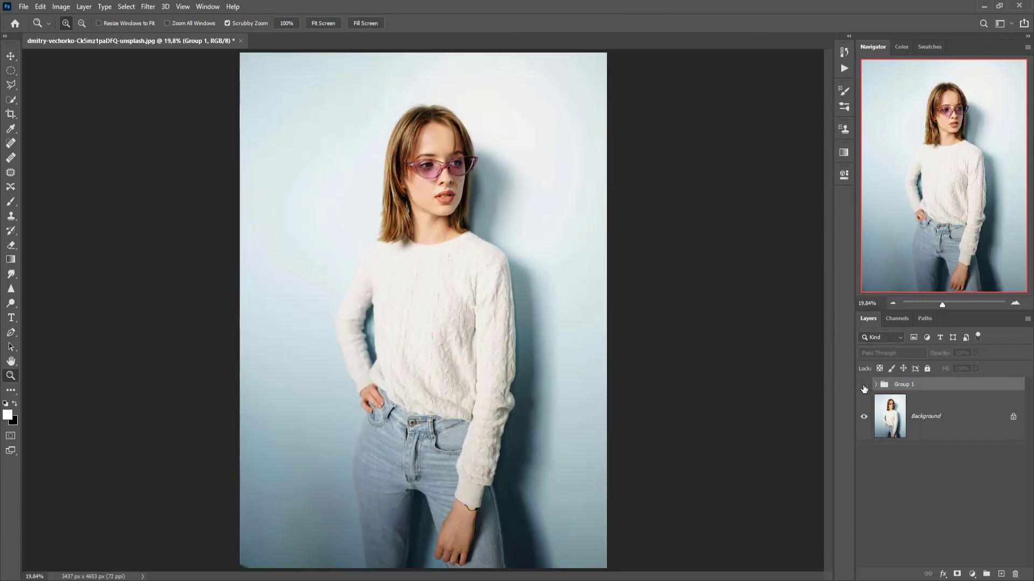
{"action": "left_click", "coordinate": [863, 385]}
{"action": "left_click", "coordinate": [863, 387]}
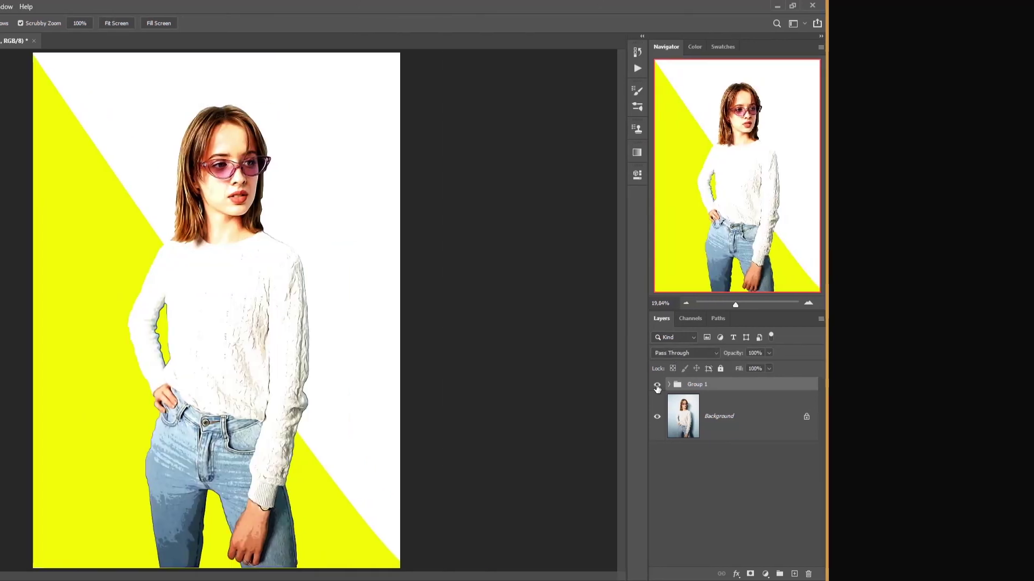